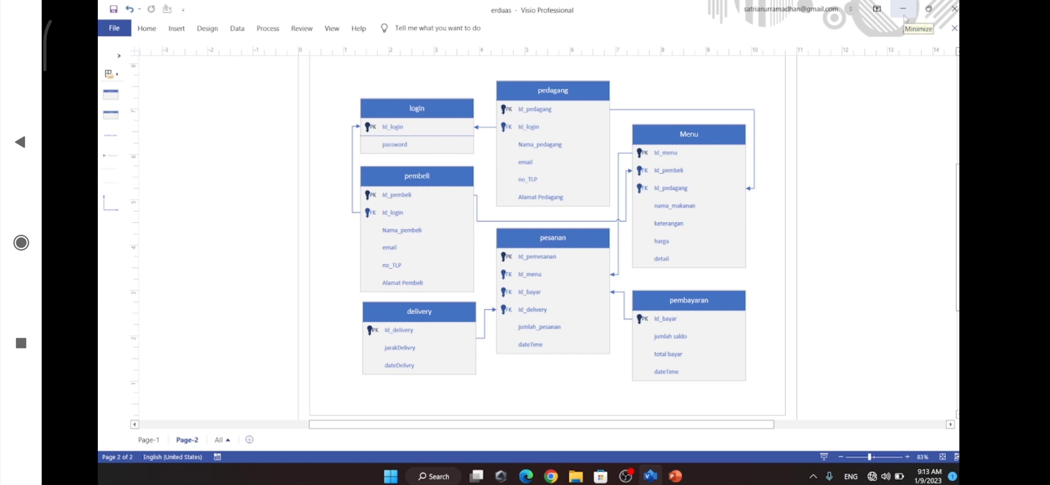
Minimize the Visio diagram, launch XAMPP Control Panel and start the Apache and MySQL services
click(905, 16)
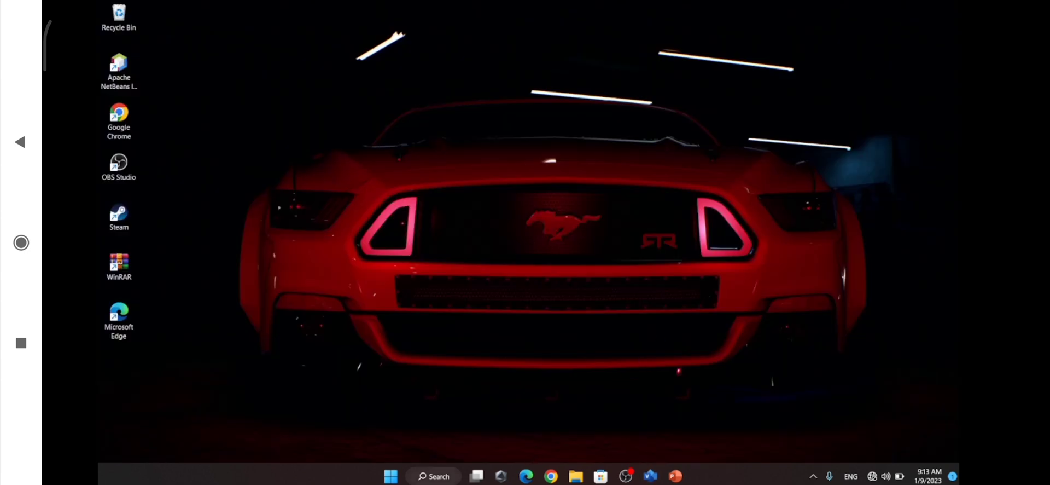
click(436, 478)
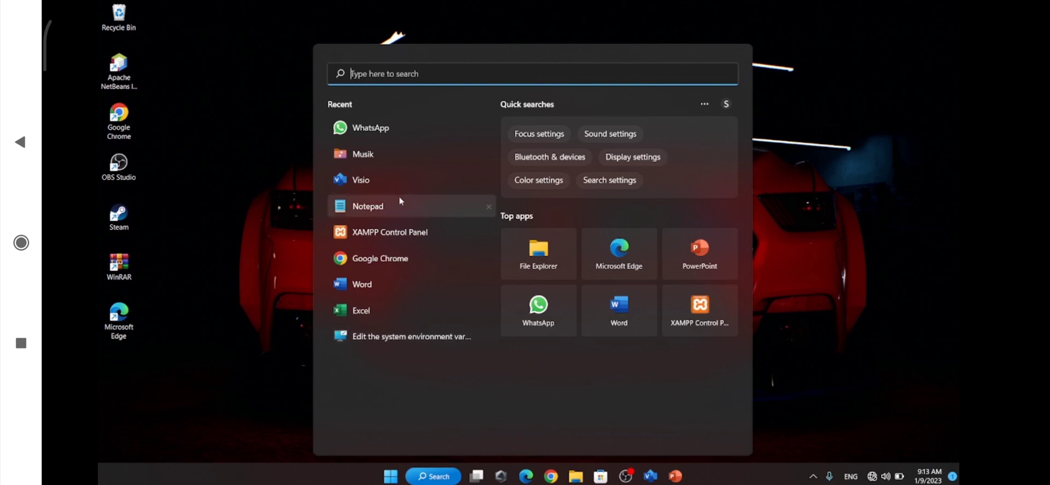
click(381, 232)
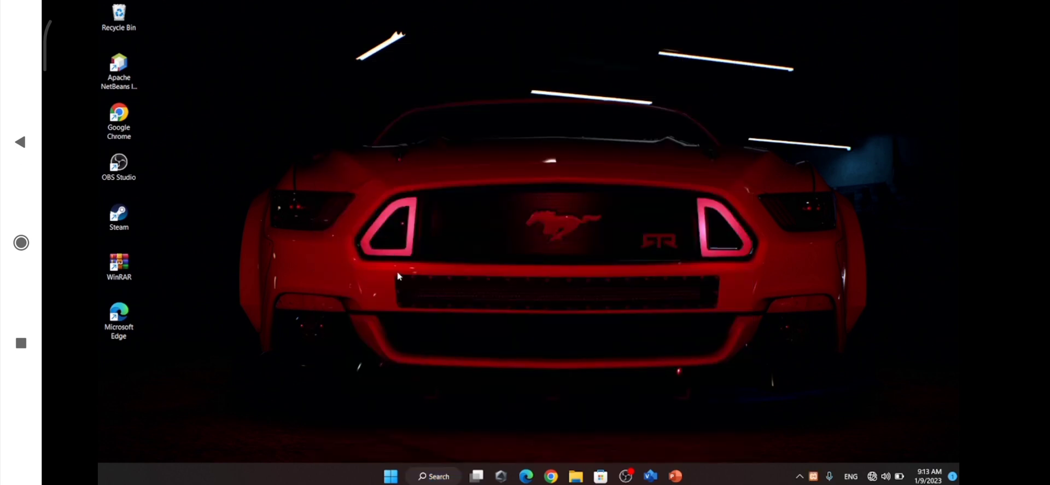
click(294, 63)
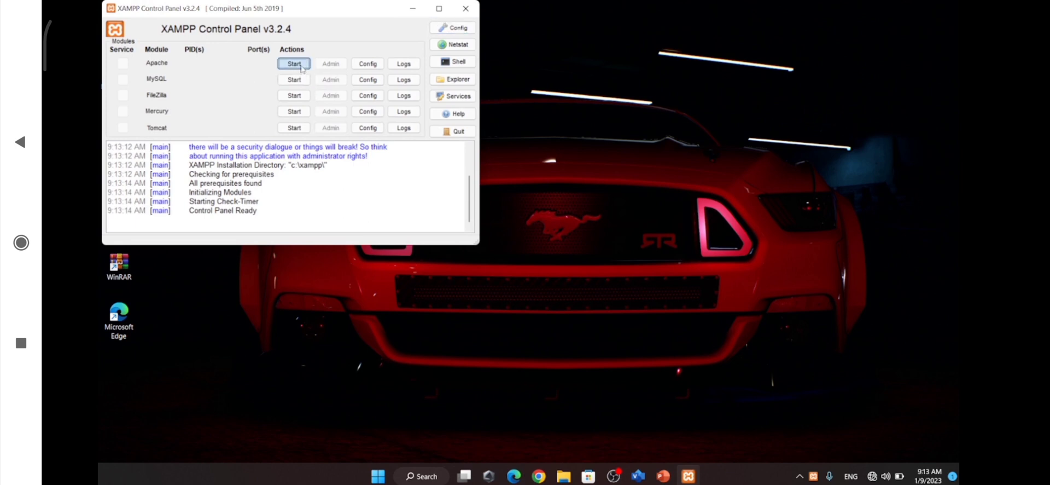
click(297, 81)
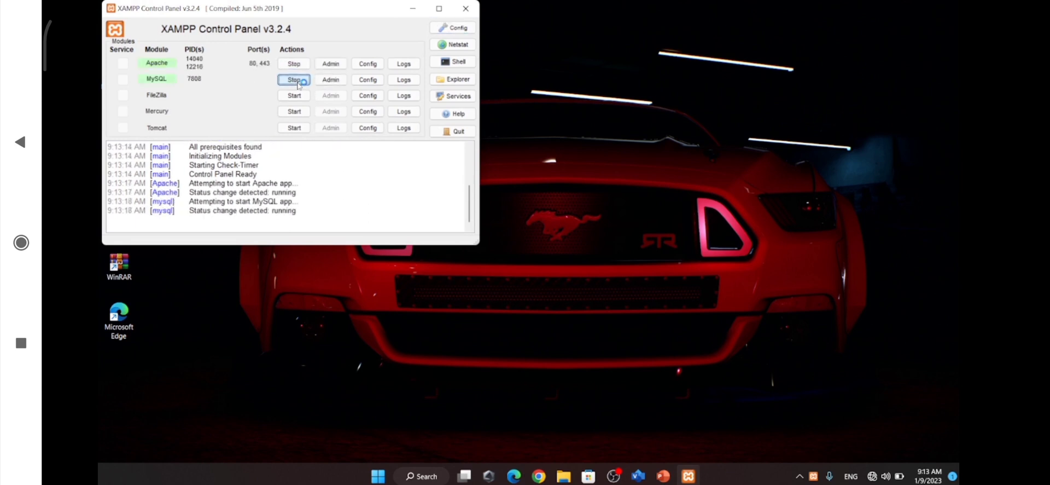
click(413, 8)
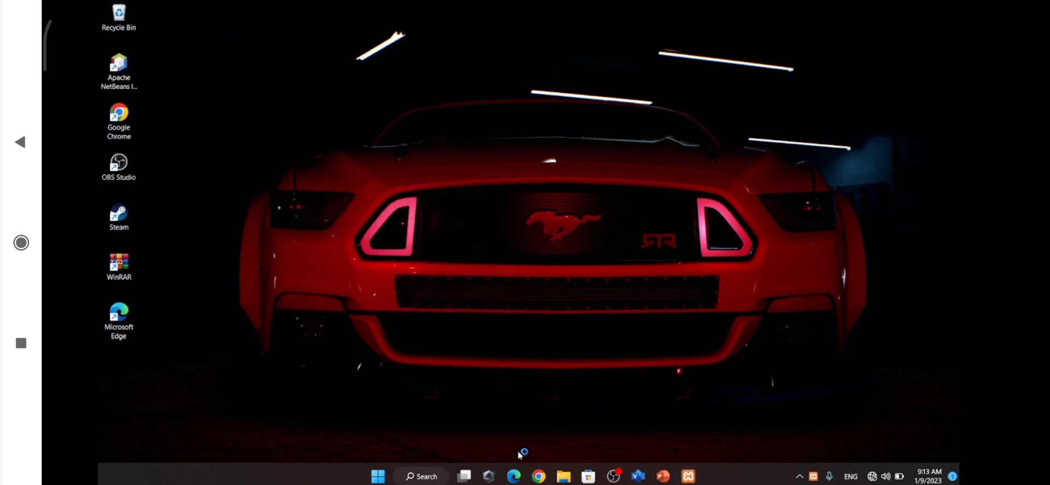
Switch to Microsoft Edge in a maximized window and log in to phpMyAdmin at localhost/phpmyadmin
click(514, 475)
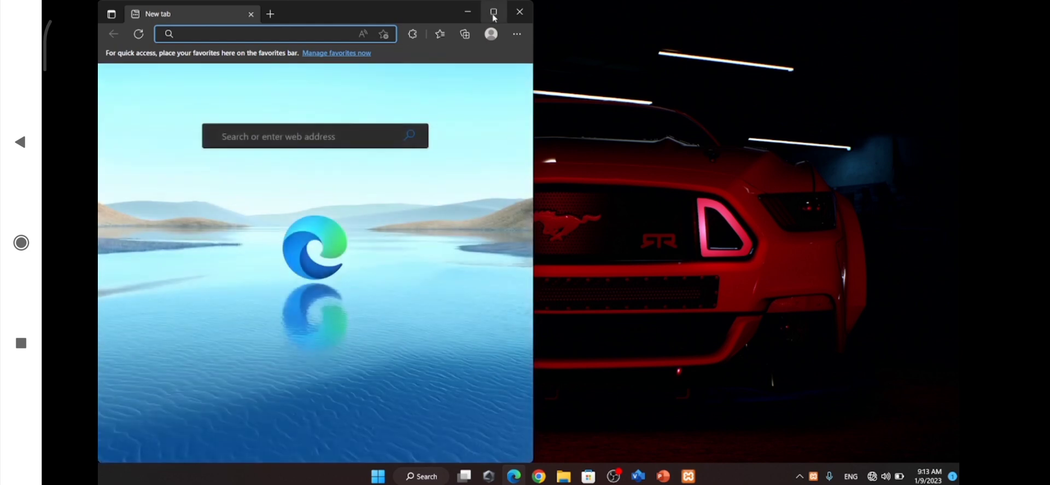
click(494, 11)
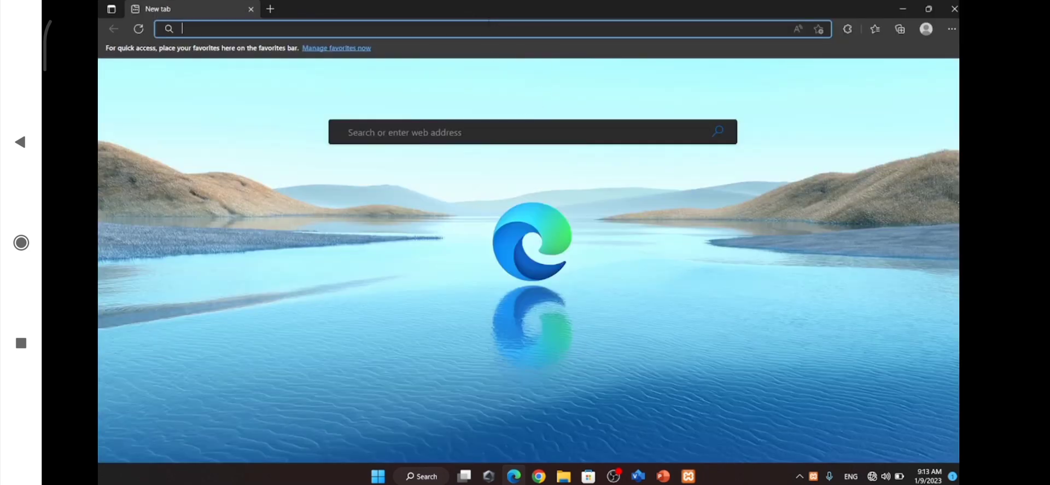
click(488, 23)
text(localhost/phpmyadmin/)
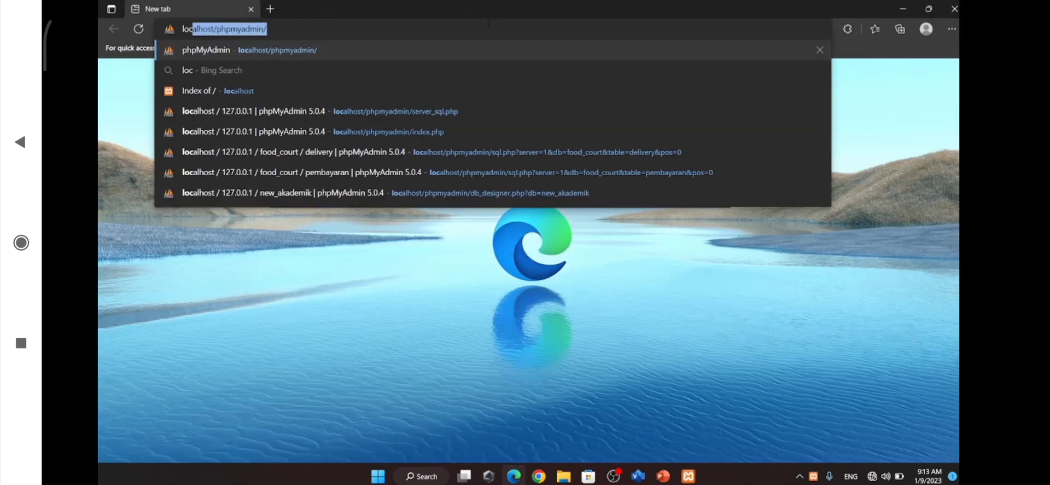
key(Return)
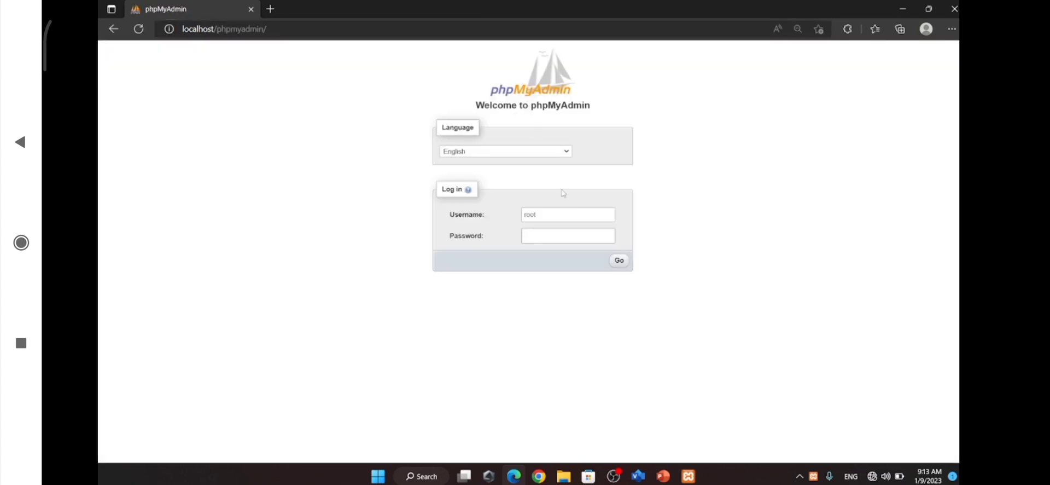
click(621, 263)
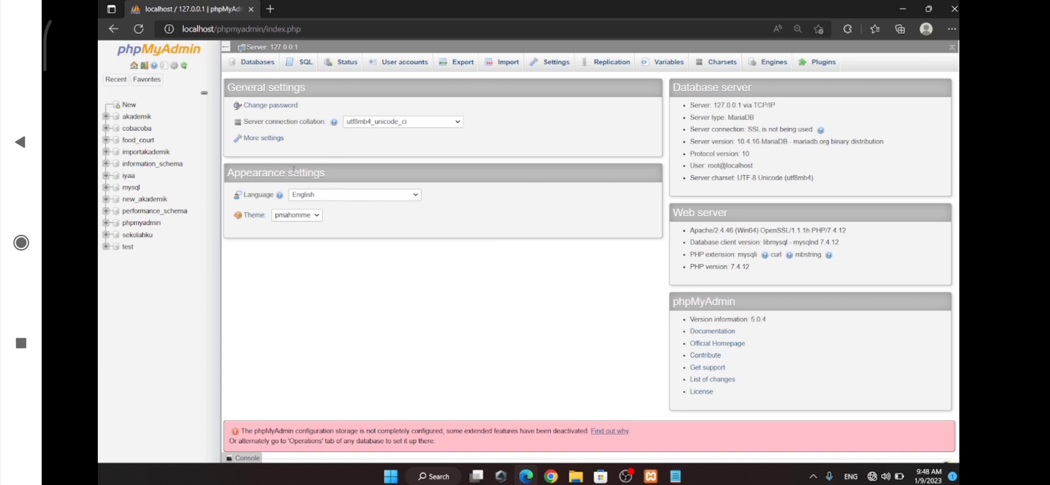
Open the food_court database and view its table relationships in Designer
click(134, 145)
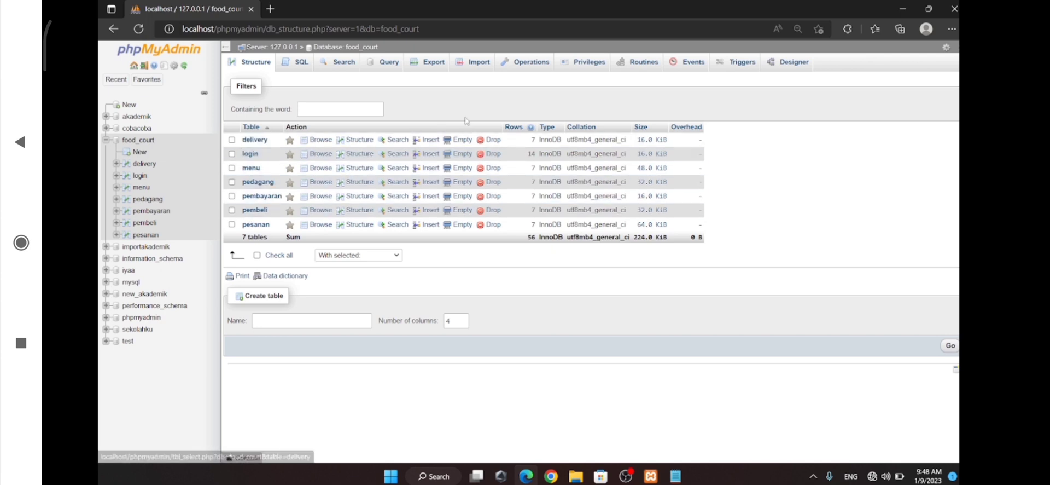
click(788, 63)
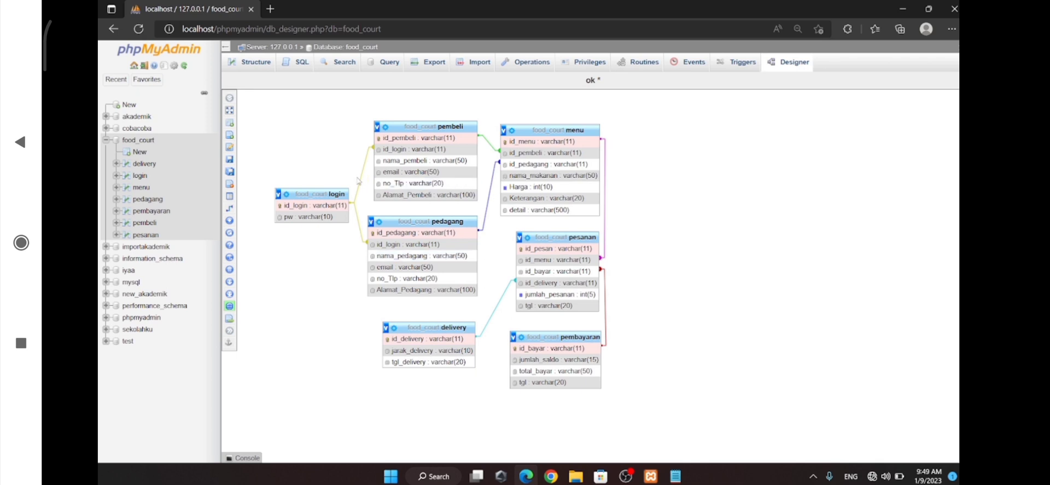
Replace the default SQL query of the delivery table with an INSERT INTO clause listing id_delivery, jarak_delivery and tgl_delivery
click(144, 165)
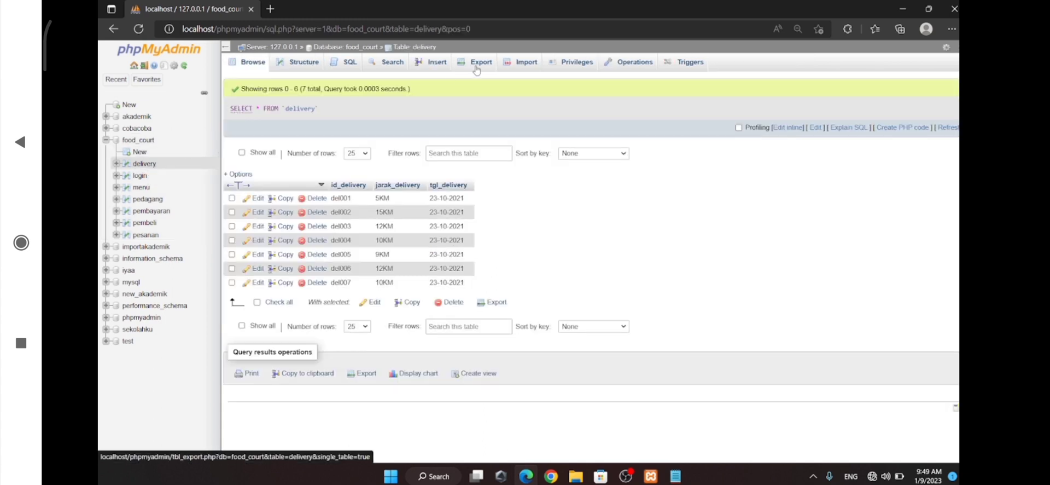
click(339, 64)
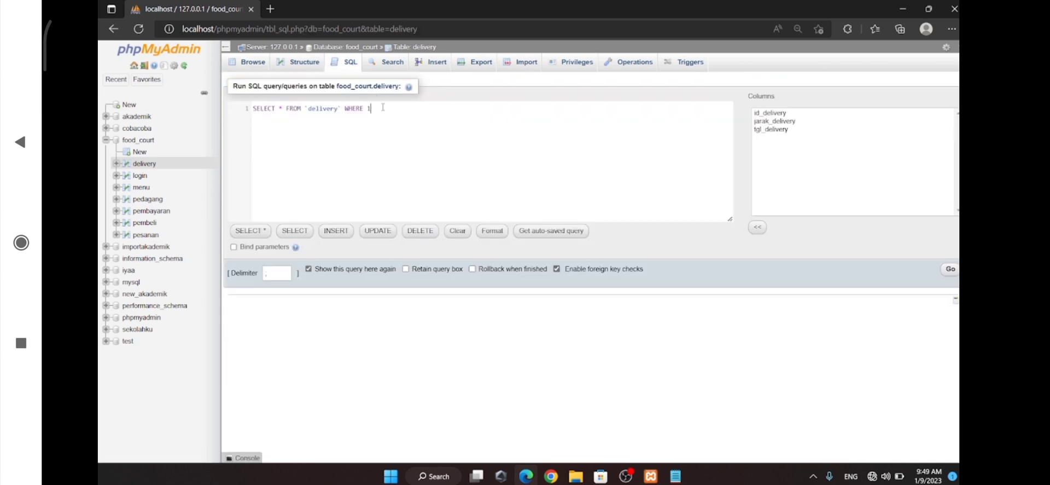
key(ctrl+a)
key(BackSpace)
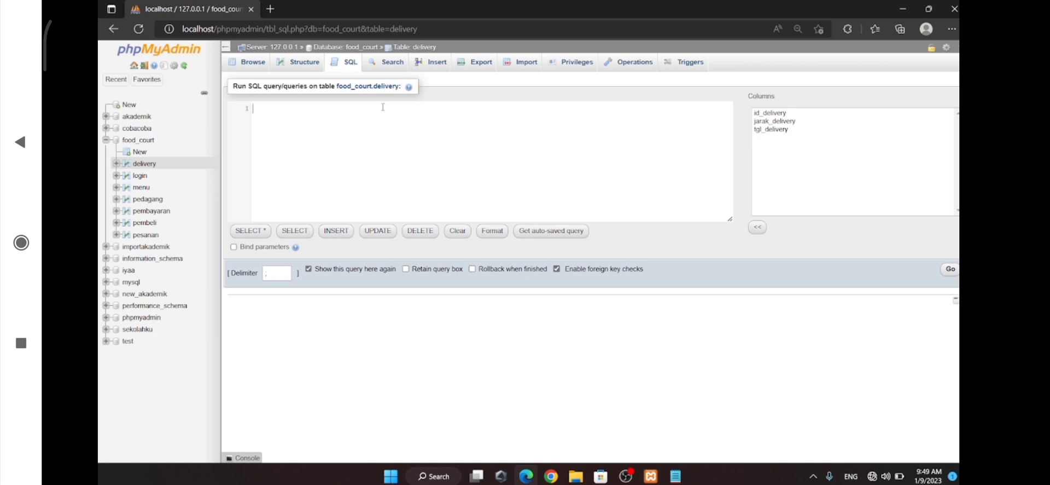
text(int)
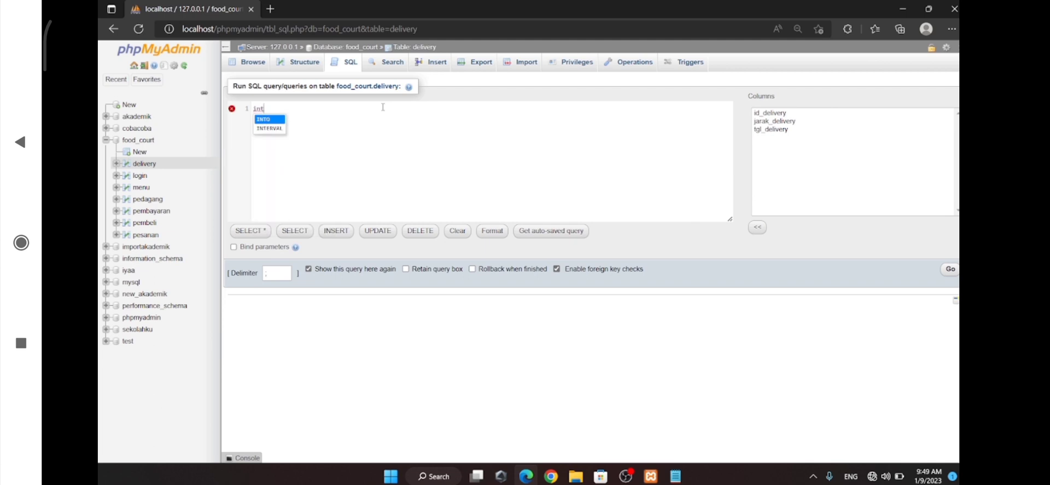
key(BackSpace)
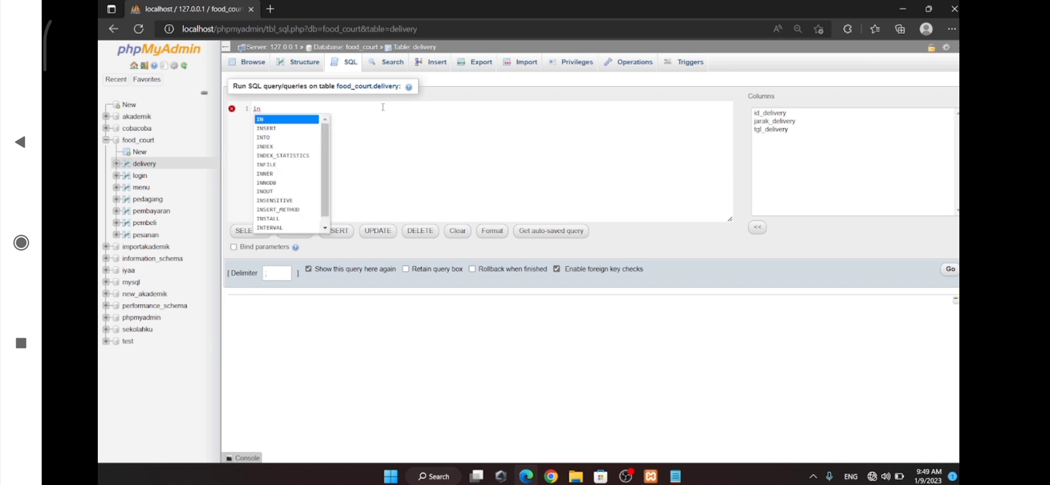
text(ser)
key(Return)
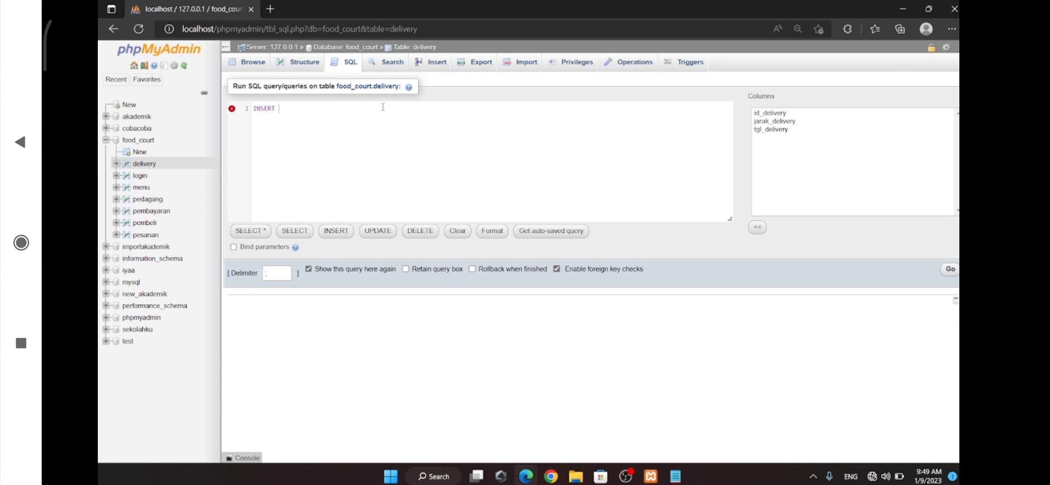
text(int)
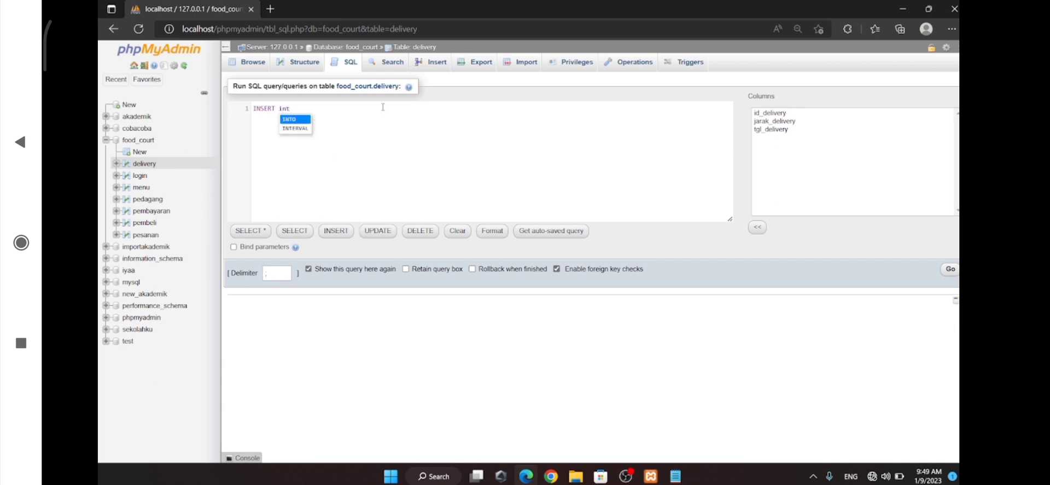
key(Return)
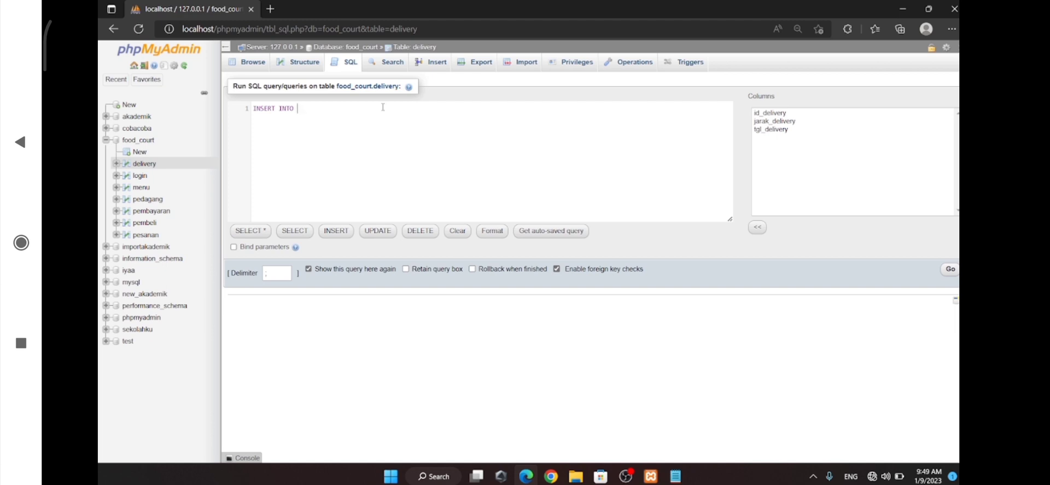
text(`)
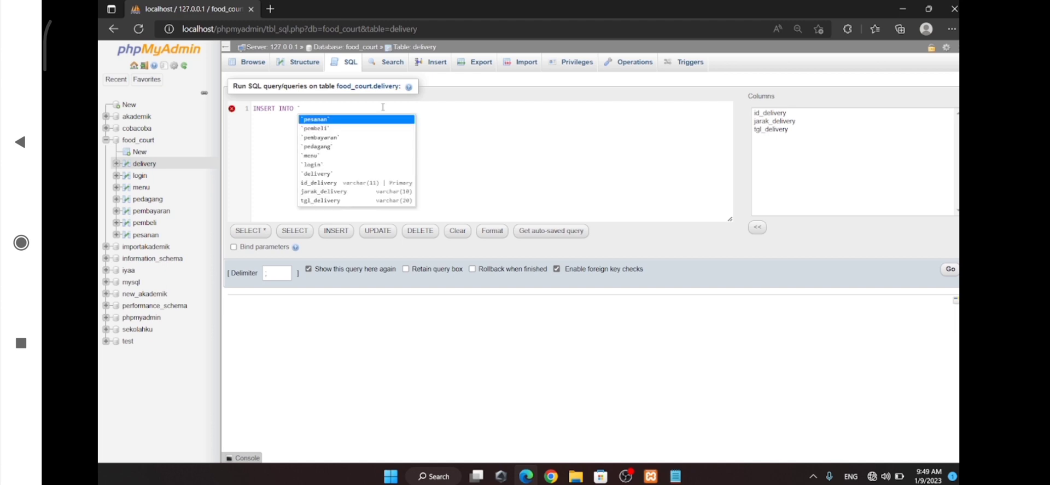
text(de)
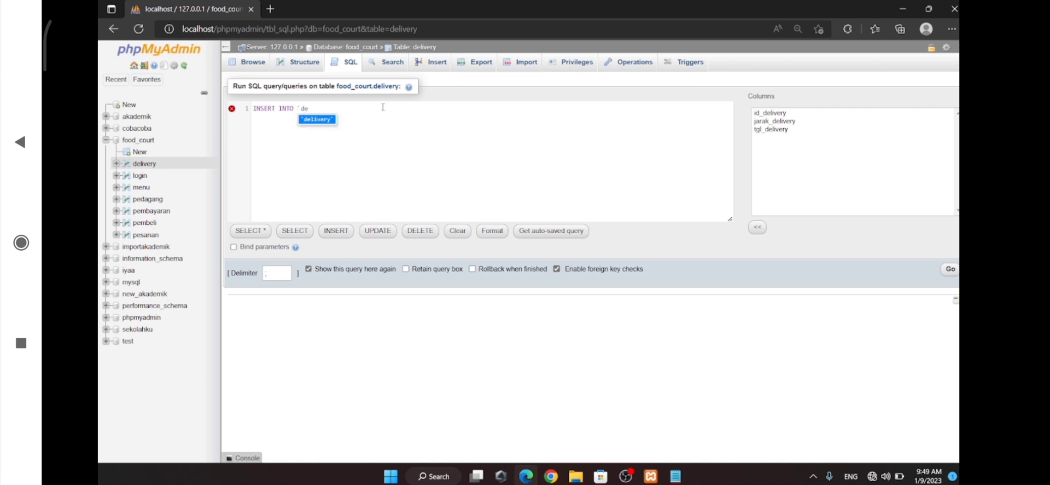
text(livery` (id_delivery,jarak_delivery,tgl_delivery))
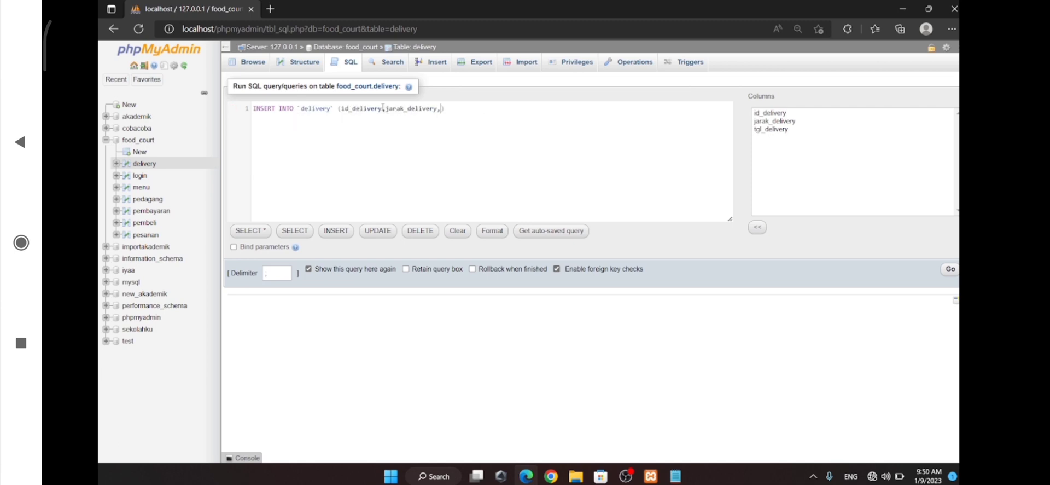
Complete the INSERT with VALUES ('del008','15KM','21-11-2022'), run it and browse the delivery table's rows
key(Return)
text(VALUES (')
text(del008',)
text('15KM)
text(',')
text(21-11)
text(-200)
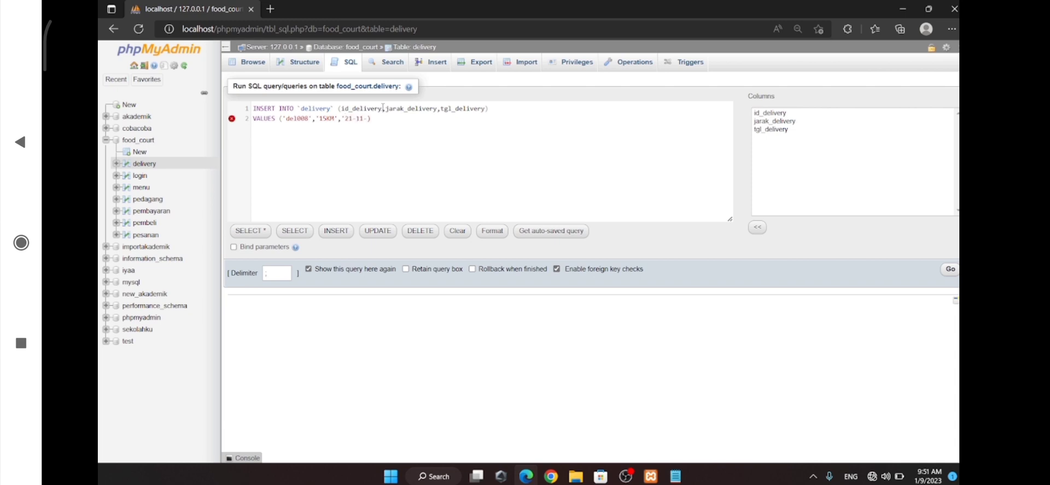
key(BackSpace)
text(22)
key(Right)
text(;)
click(952, 270)
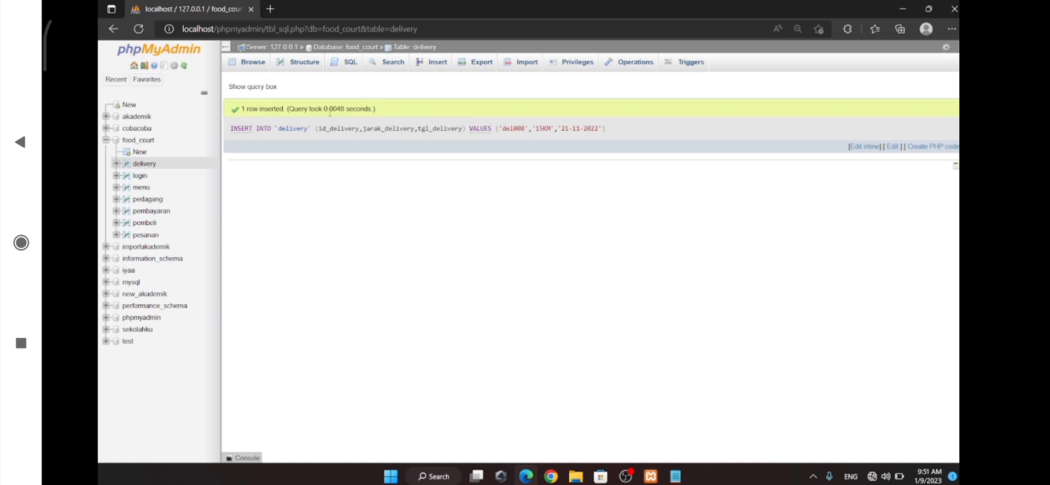
click(262, 63)
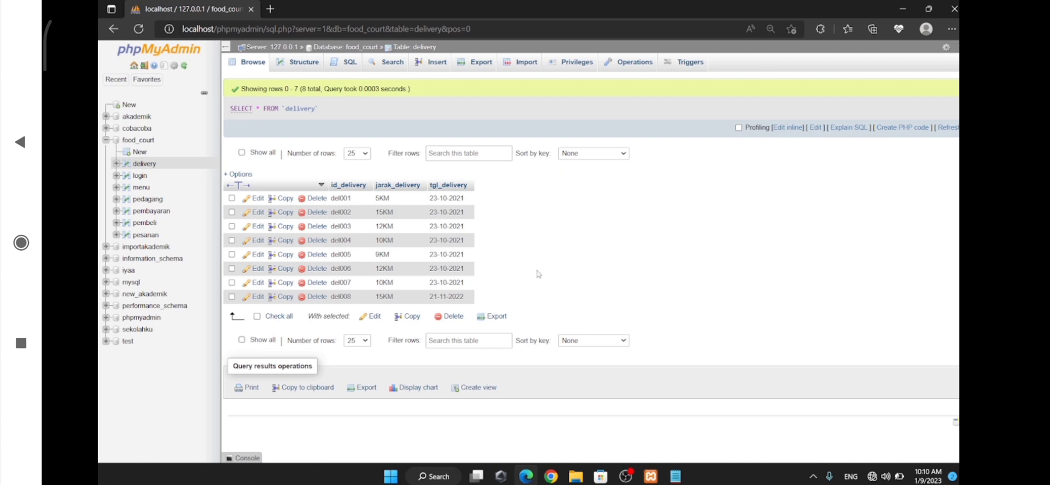
Replace the saved SQL query of the pesanan table with an UPDATE statement setting jumlah_pesanan to '3'
click(155, 236)
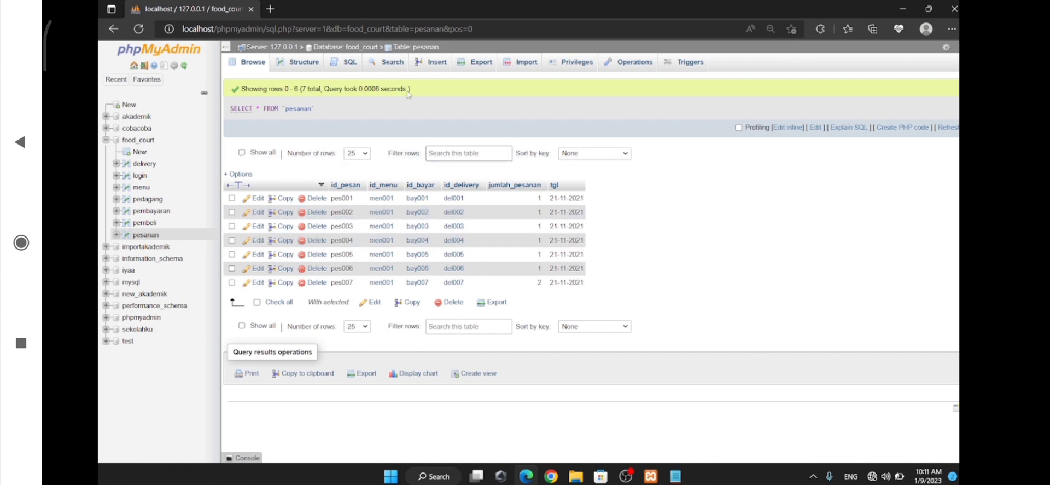
click(345, 65)
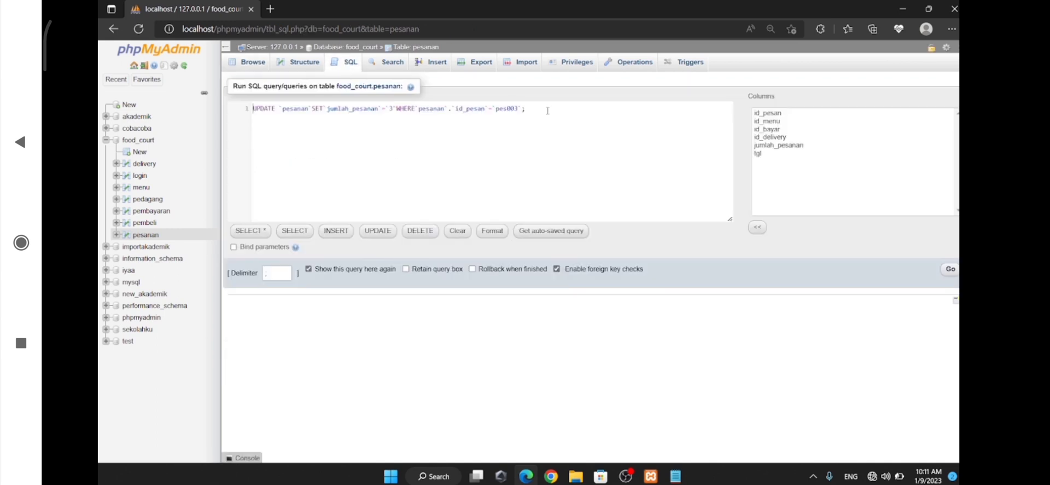
key(ctrl+a)
key(BackSpace)
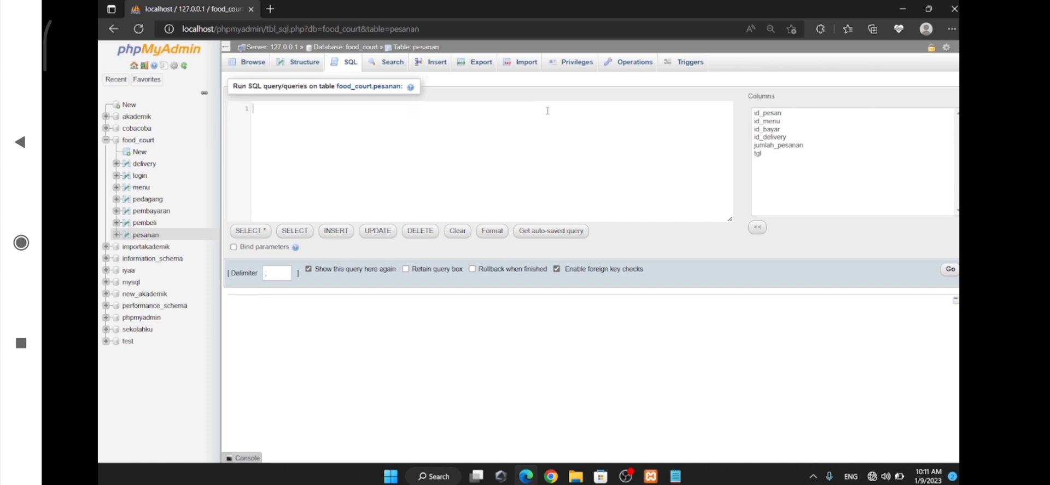
text(UPDATE `)
key(Return)
text(SET `)
key(Return)
text(='3')
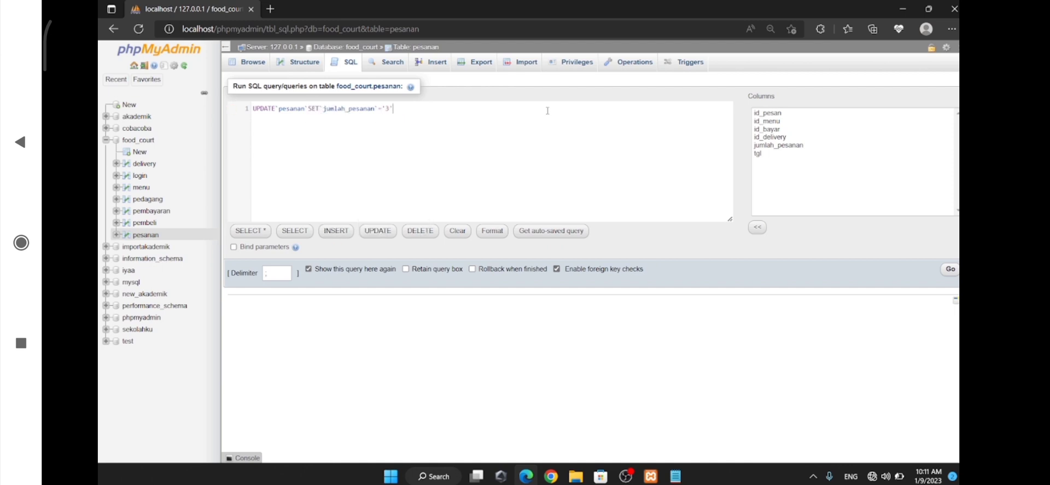
text( WHERE `pesanan`.)
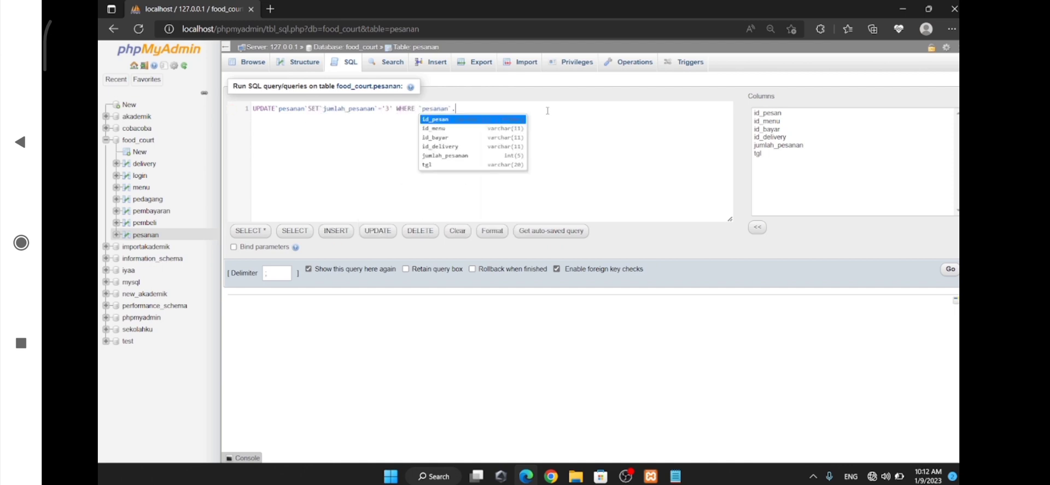
text(`)
Add a WHERE condition on pesanan.id_pesan matching the third record, run the update and browse the table's rows
key(Return)
text(=')
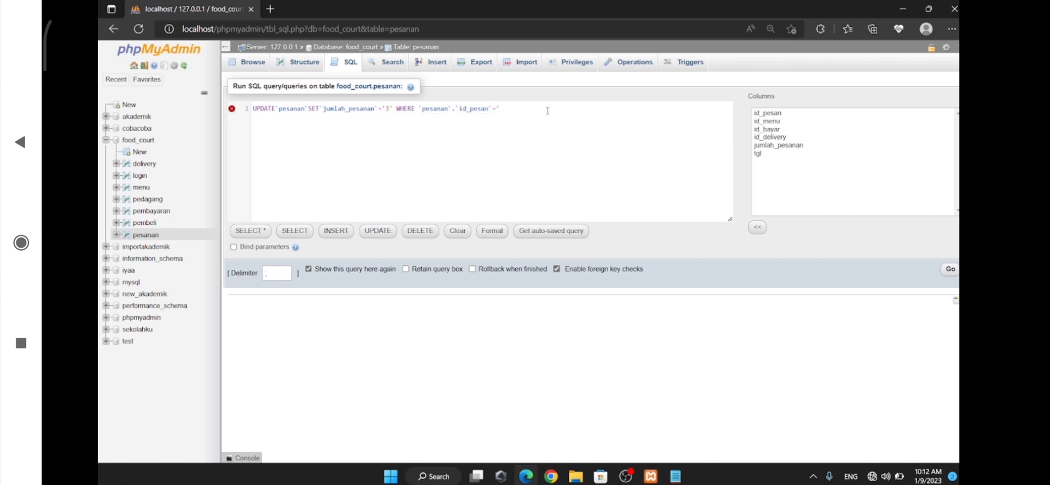
text(pes003';)
click(951, 270)
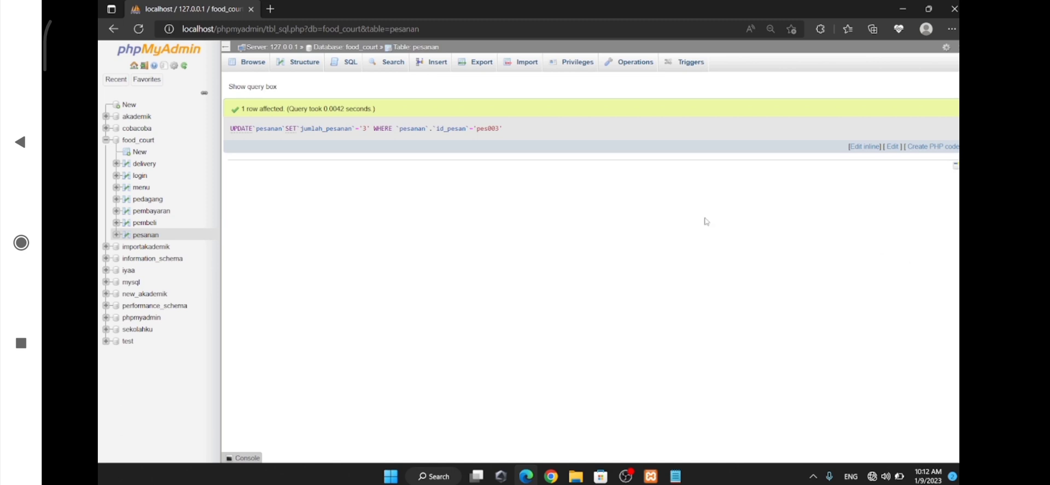
click(252, 63)
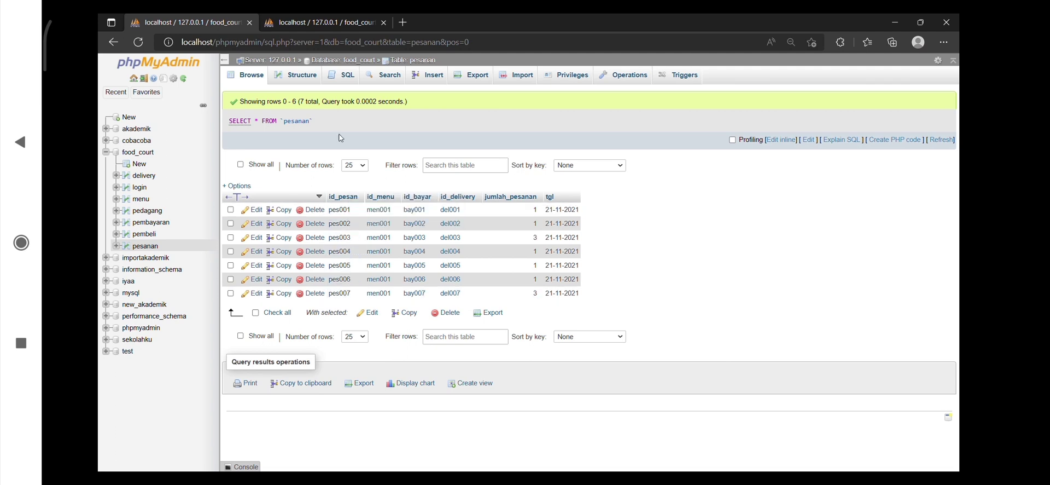
Replace the saved SQL query of the pesanan table with a DELETE FROM `pesanan` clause
click(334, 79)
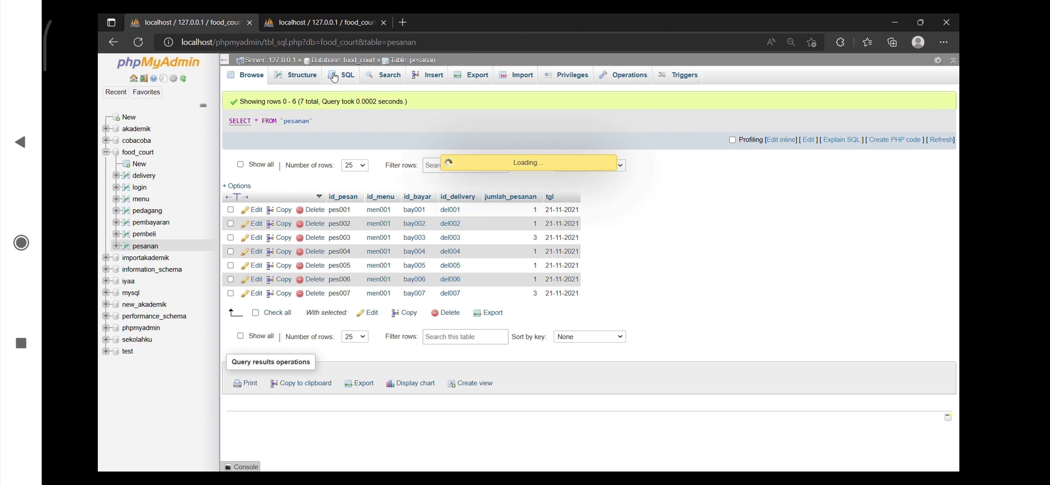
key(ctrl+a)
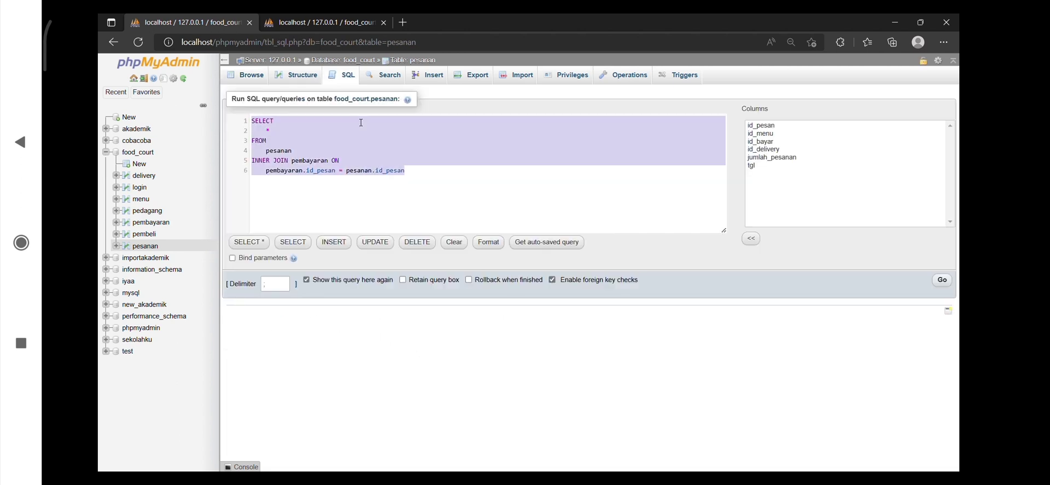
key(Delete)
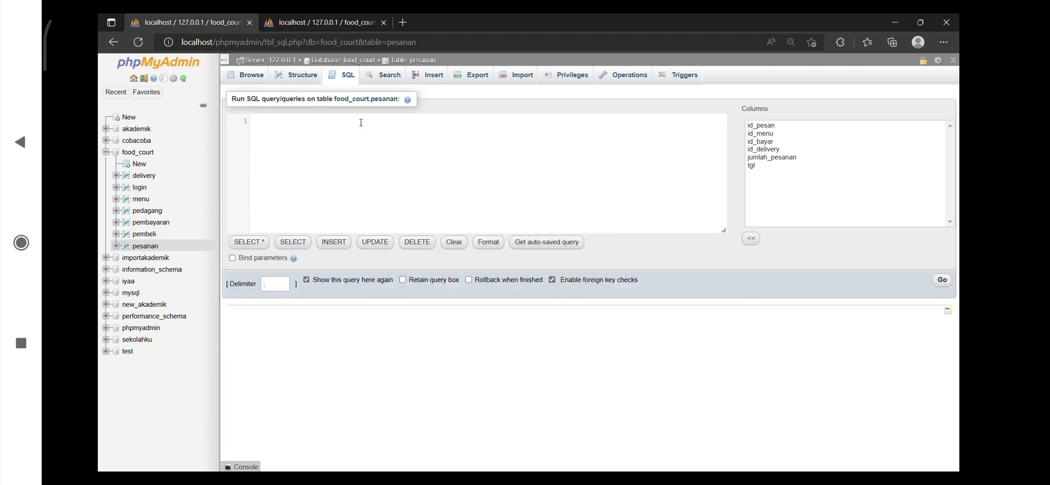
text(DELETE)
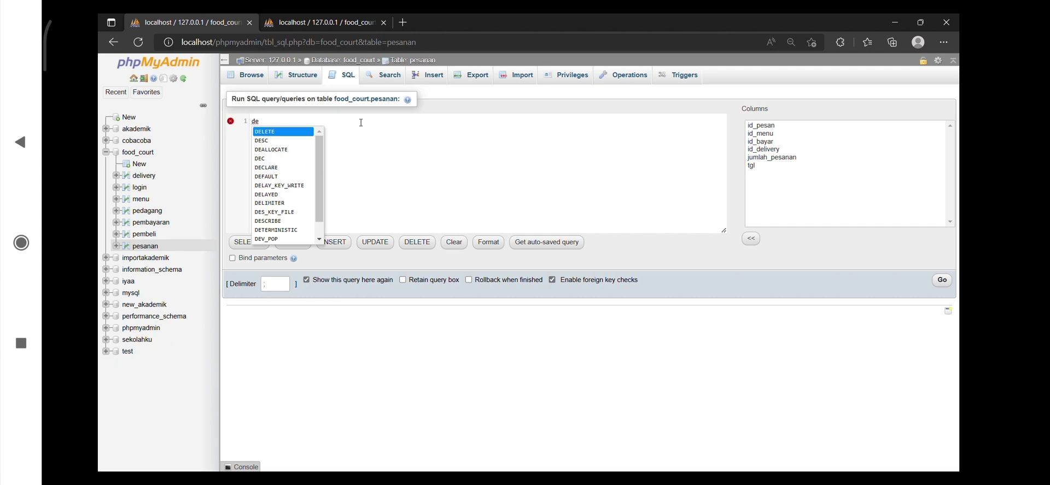
text( from)
key(Return)
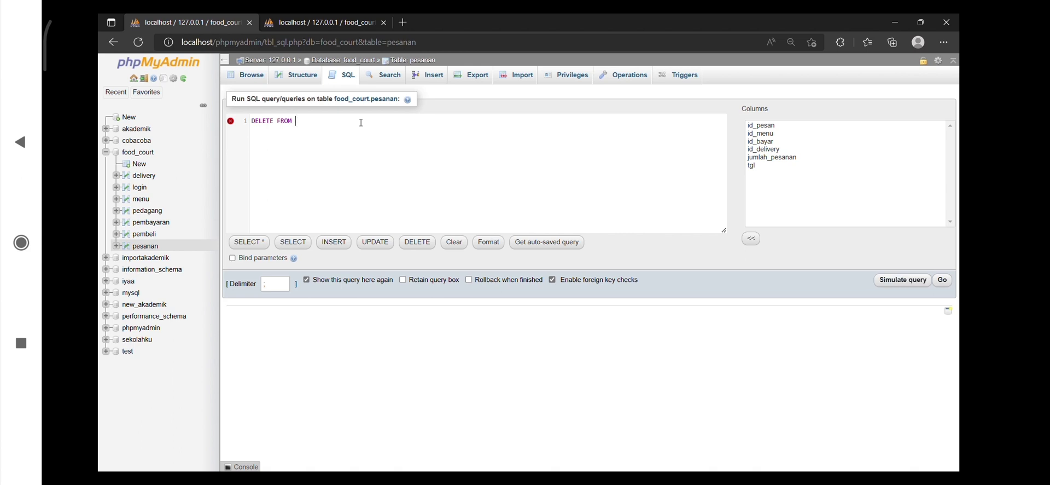
text(`)
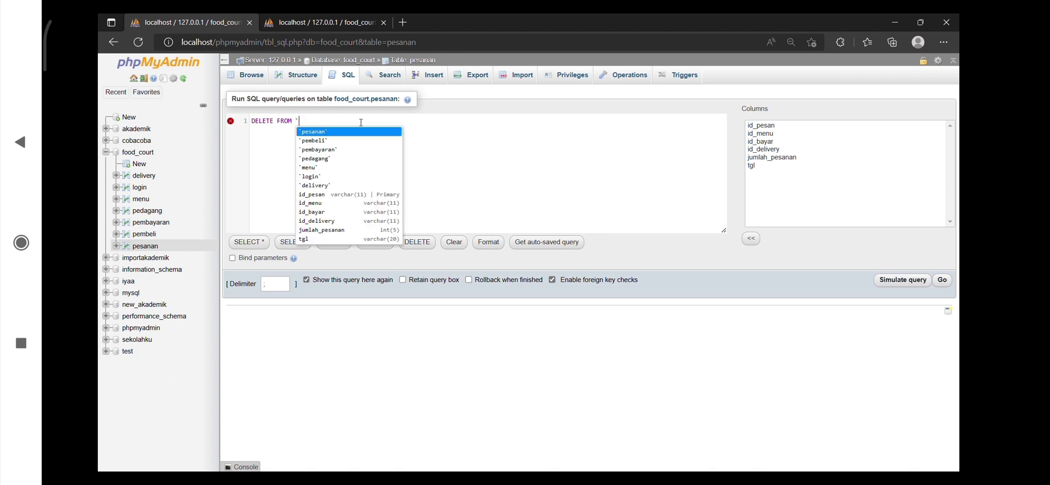
key(Return)
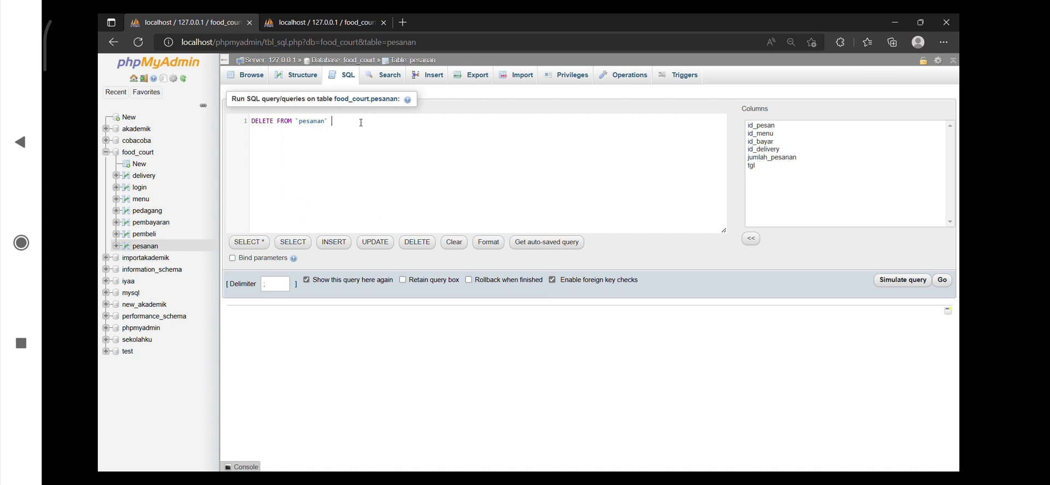
Add a WHERE condition on `pesanan`.`id_pesan` matching the seventh record to the DELETE statement
text(whe\)
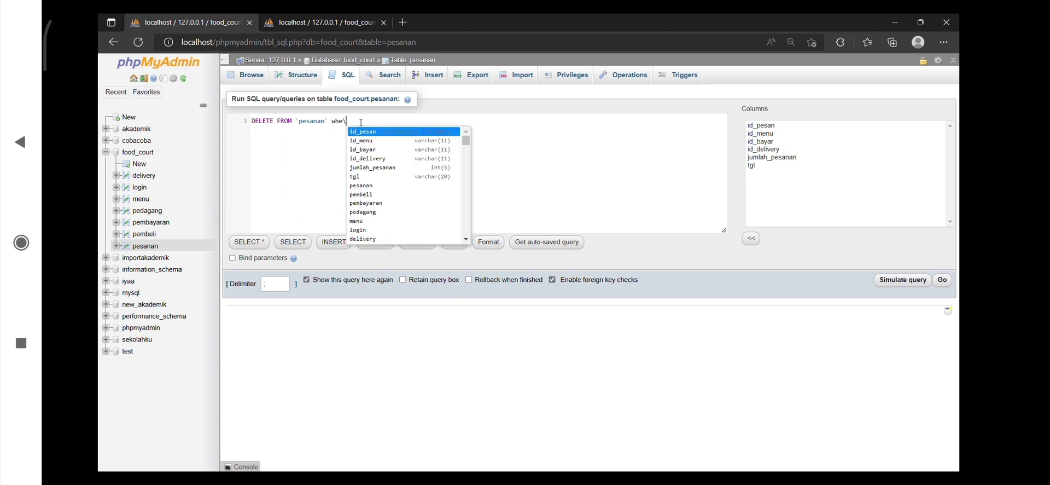
key(BackSpace)
key(Return)
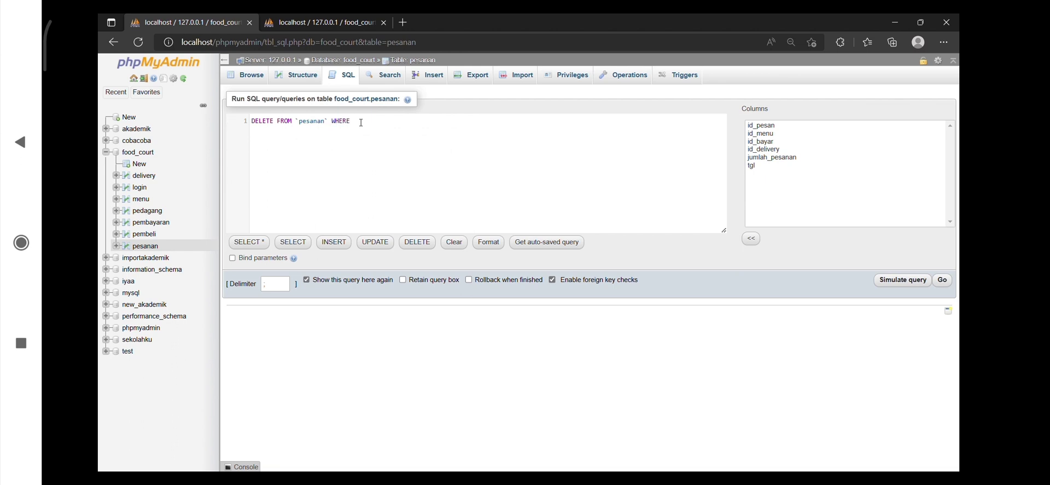
text(`pesanan`.`id_pesan`='00)
key(BackSpace)
key(BackSpace)
text(')
key(Left)
text(pes007)
Run the DELETE query with confirmation and browse the pesanan table's rows
click(946, 281)
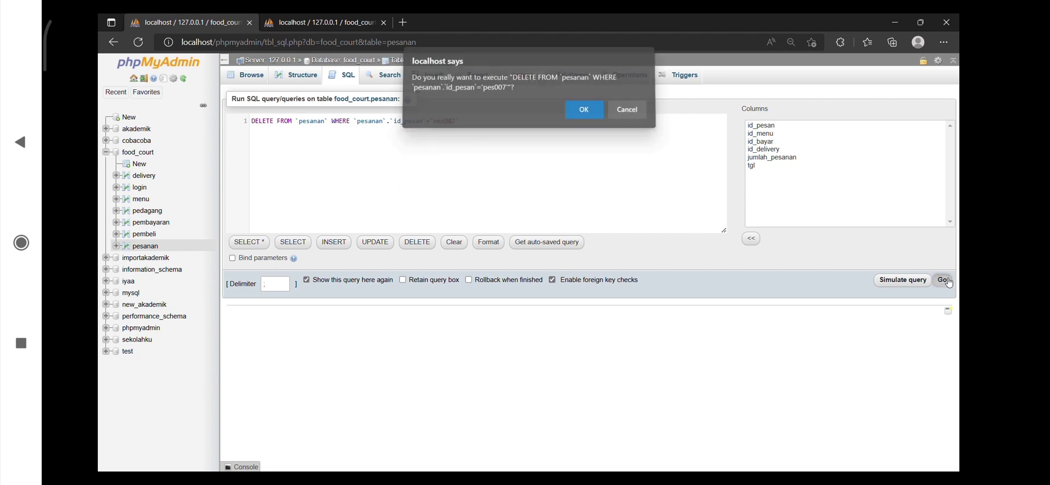
click(587, 114)
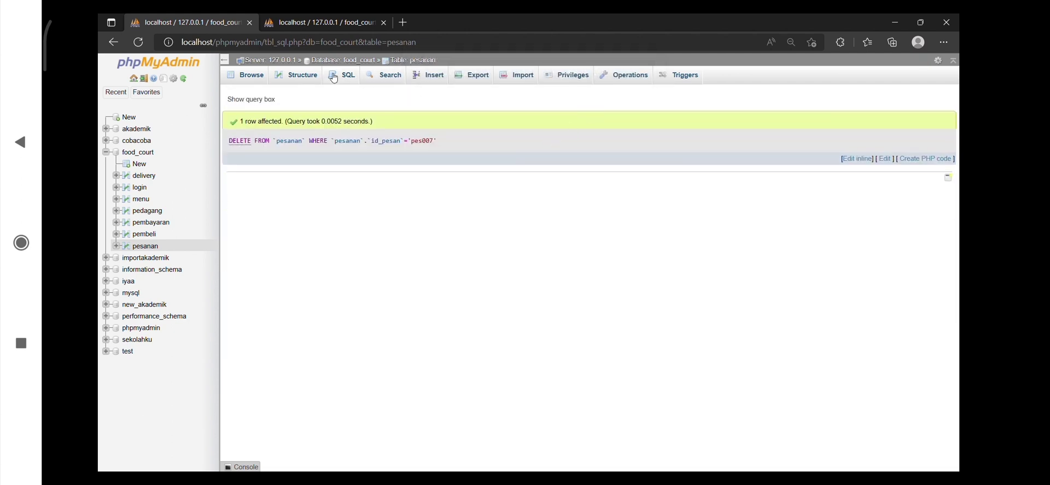
click(248, 77)
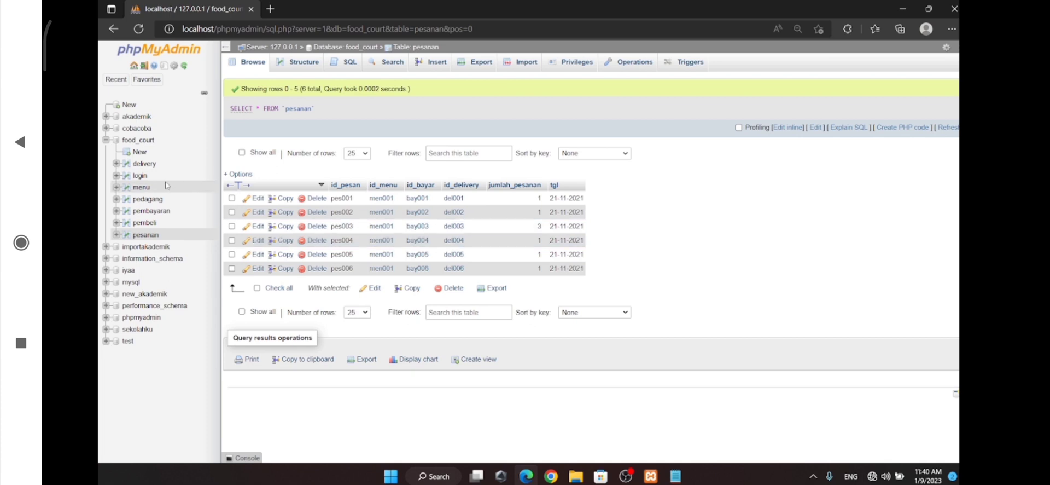
Replace the saved SQL query of the menu table with a new SELECT statement starting with the concat function
click(142, 187)
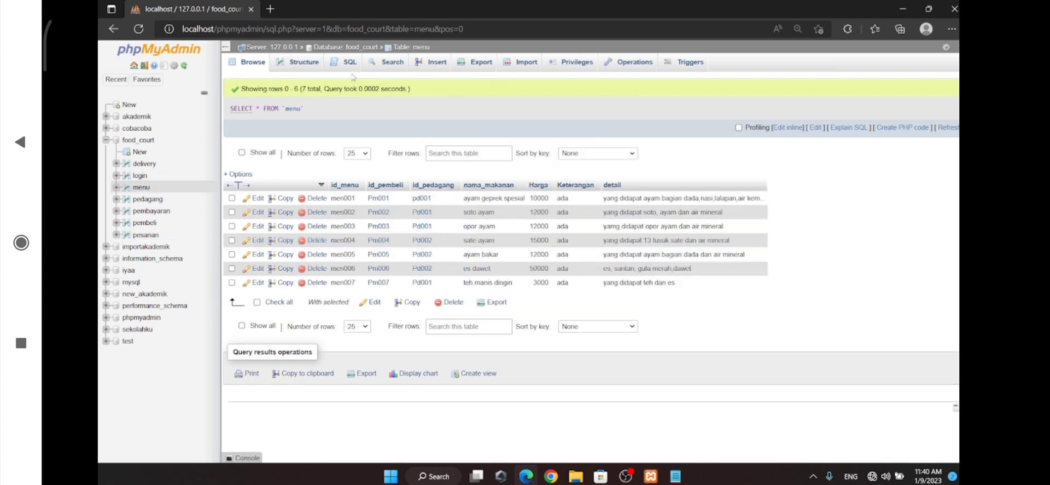
click(350, 67)
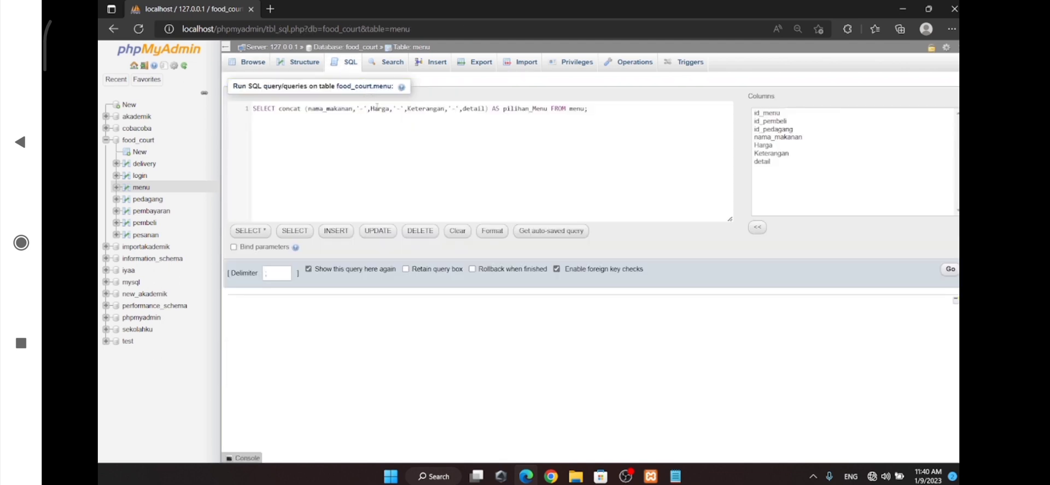
key(ctrl+a)
key(BackSpace)
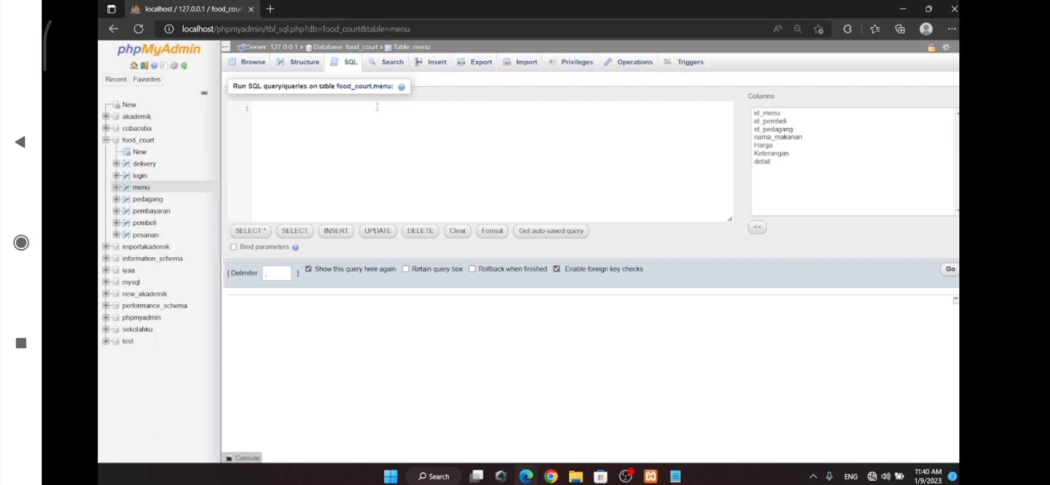
text(SELECT c)
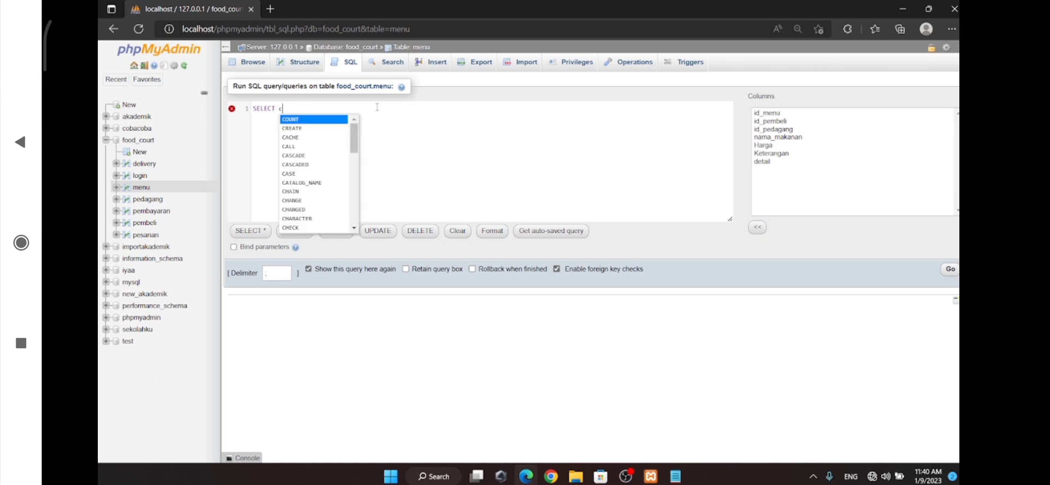
text(onca)
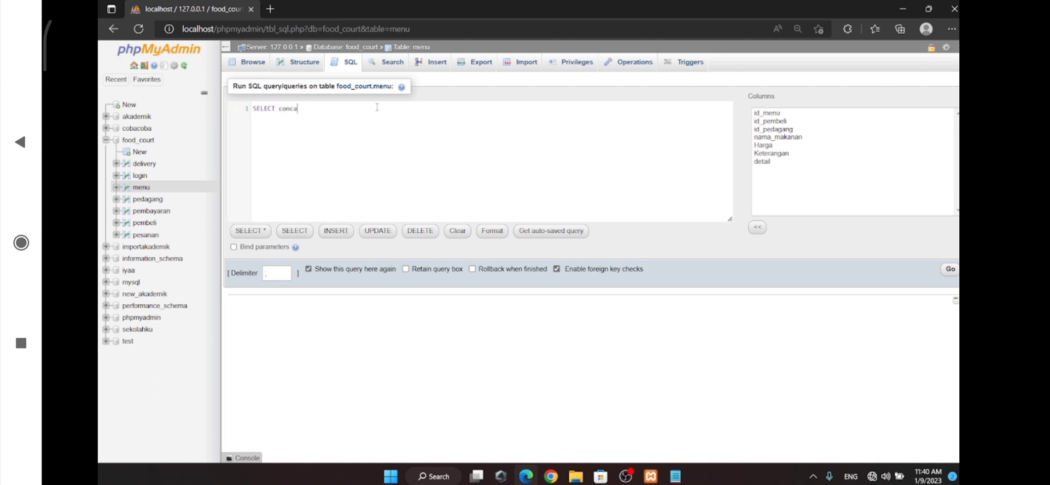
text(t ())
Fill the concat function's parentheses with nama_makanan, the separator '_' and Harga
text(nama)
key(Return)
text(,'_',Harga)
Complete the query with AS daftar_Makanan FROM menu, run it and return to browsing the menu table's rows
key(End)
text(AS daftar_Maka)
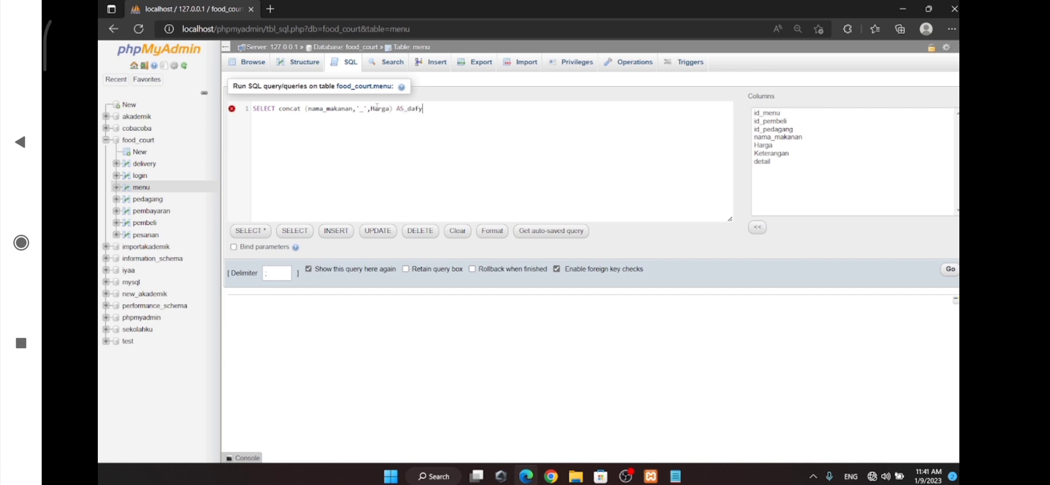
text(nan FROM m)
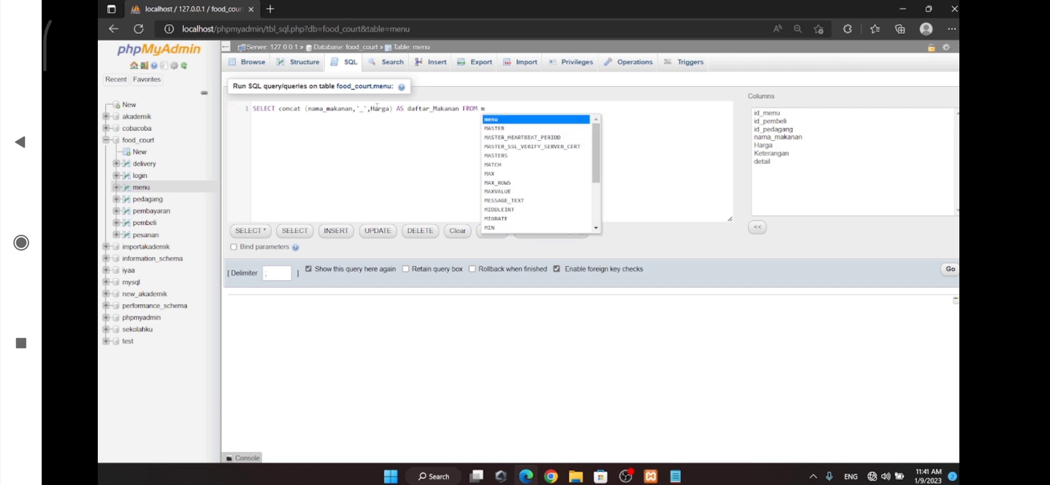
key(Return)
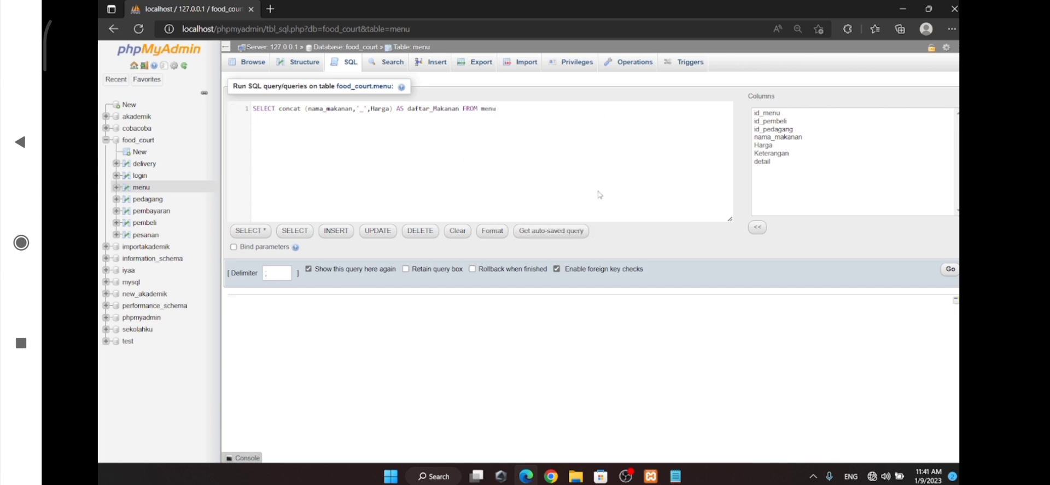
click(950, 269)
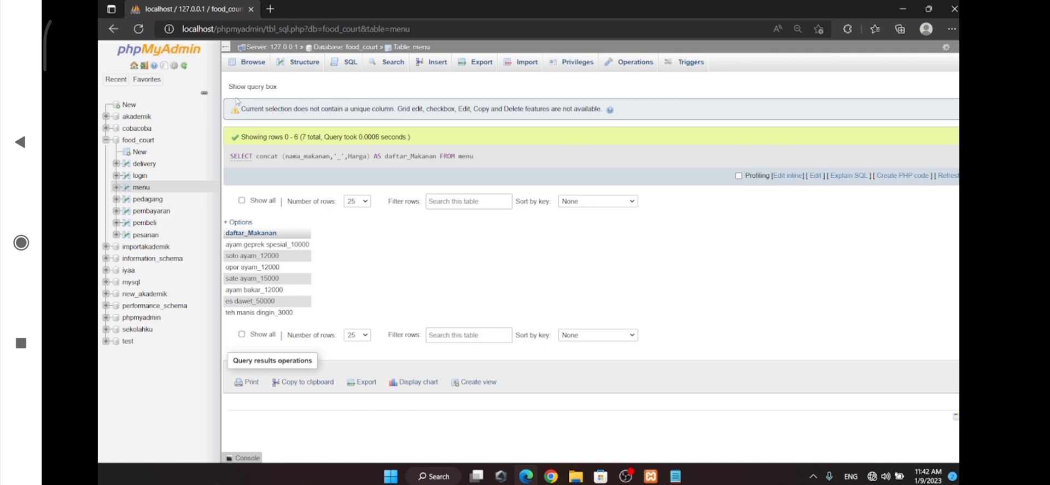
click(250, 67)
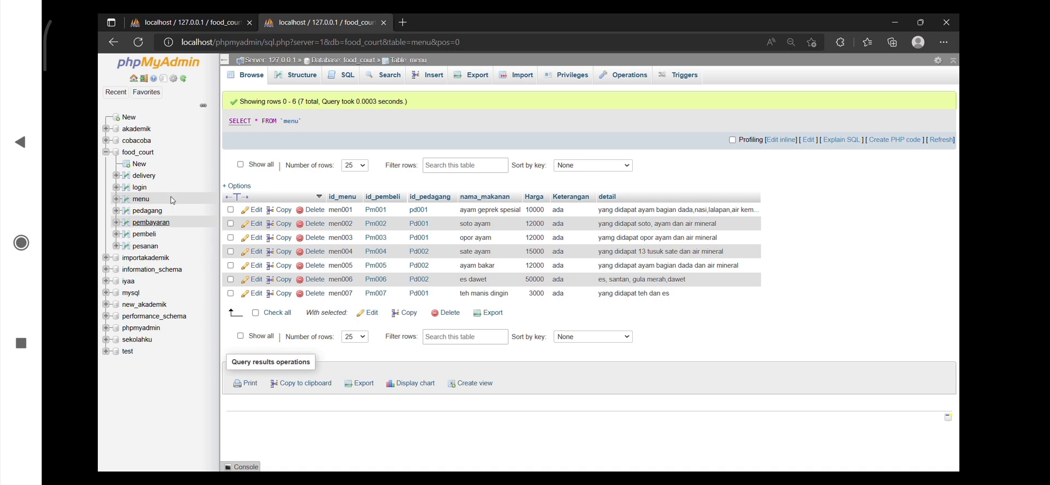
Replace the saved SQL query of the pesanan table with SELECT * FROM pesanan using the alias a
click(147, 248)
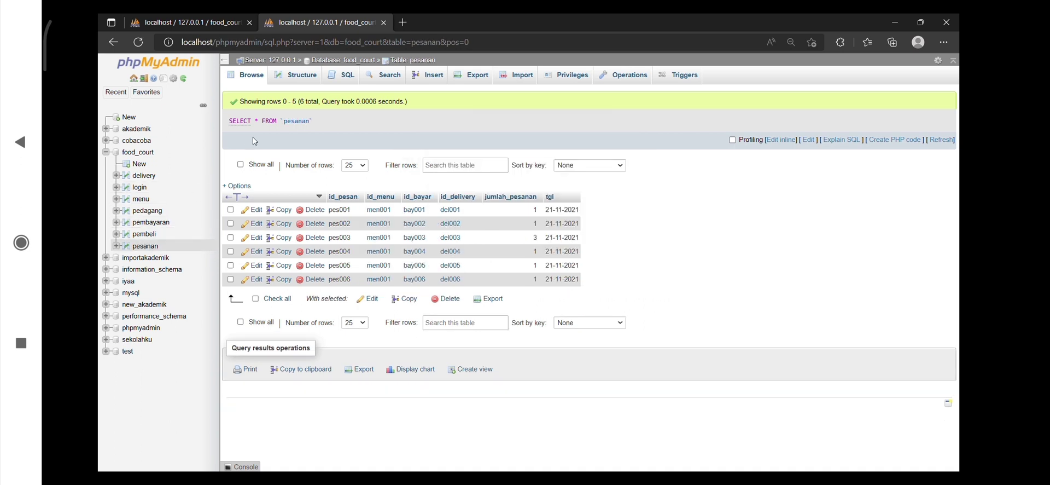
click(347, 80)
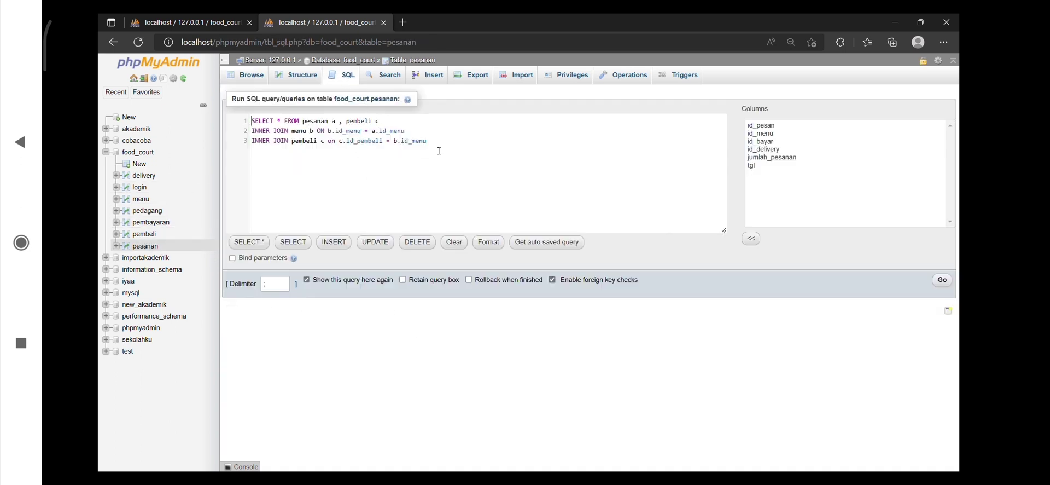
key(ctrl+a)
key(BackSpace)
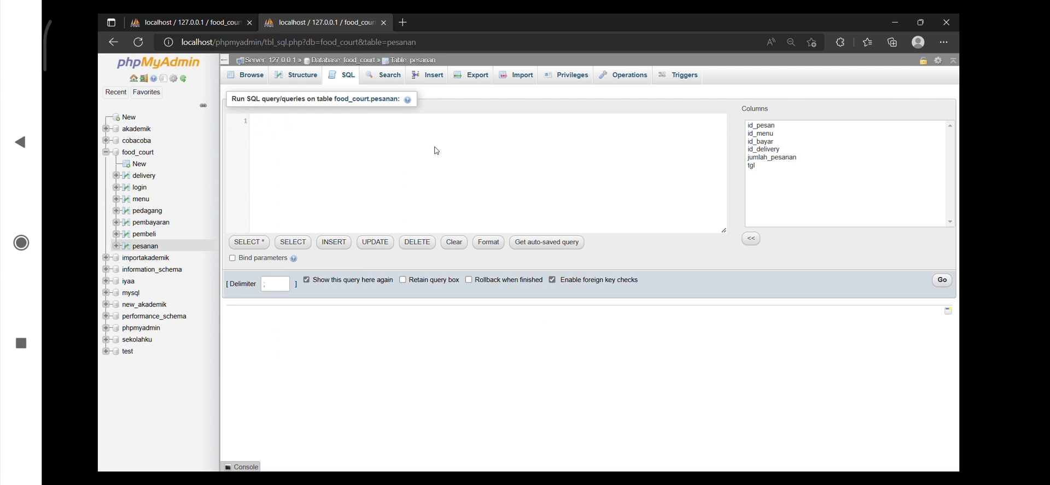
text(SELECT)
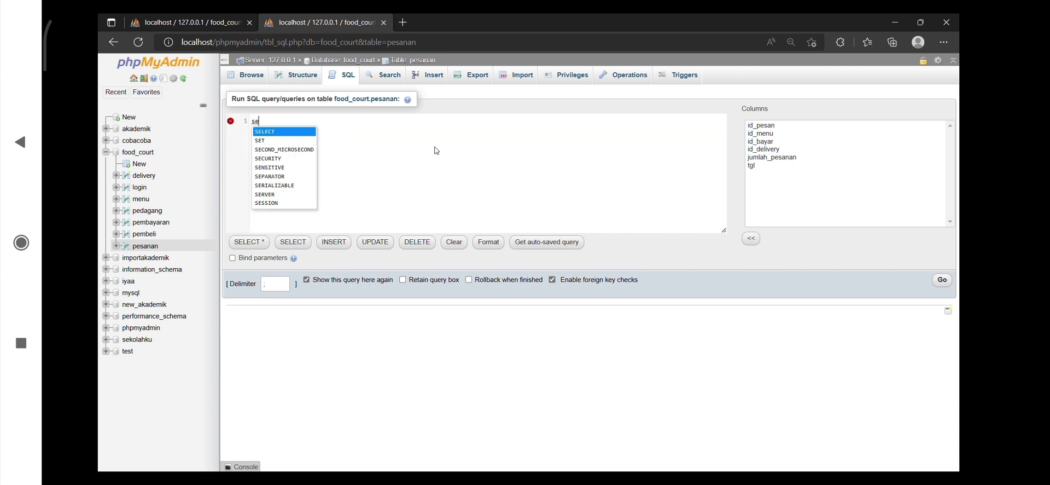
text( *)
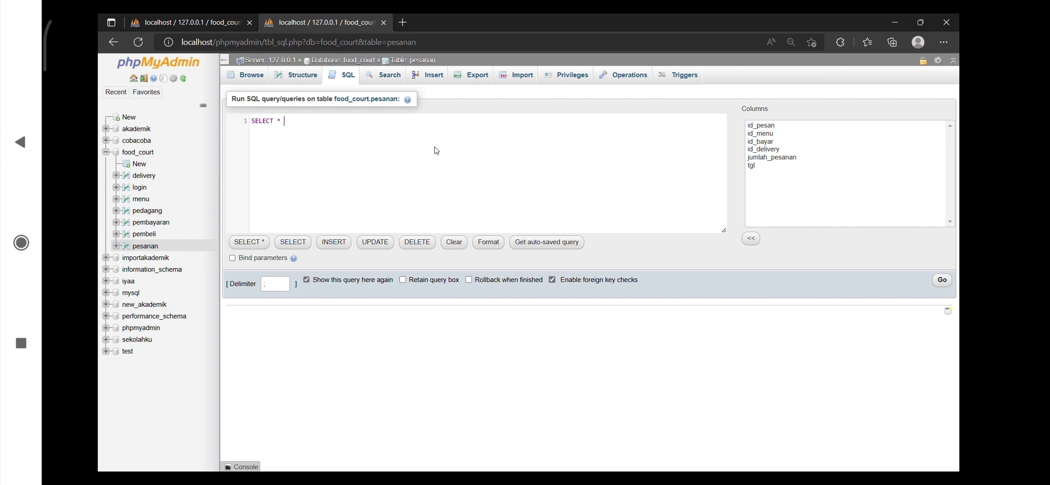
text(FROM pe)
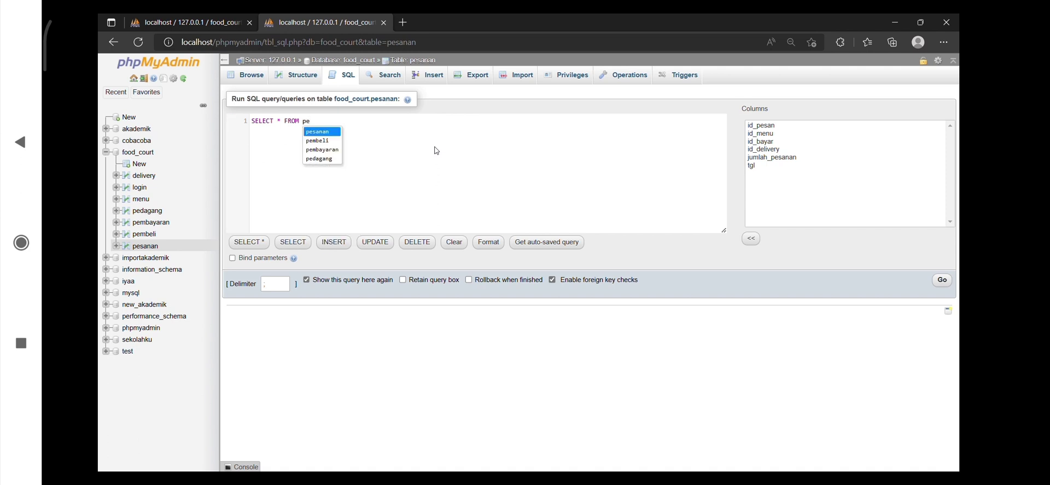
key(Return)
text(anan a)
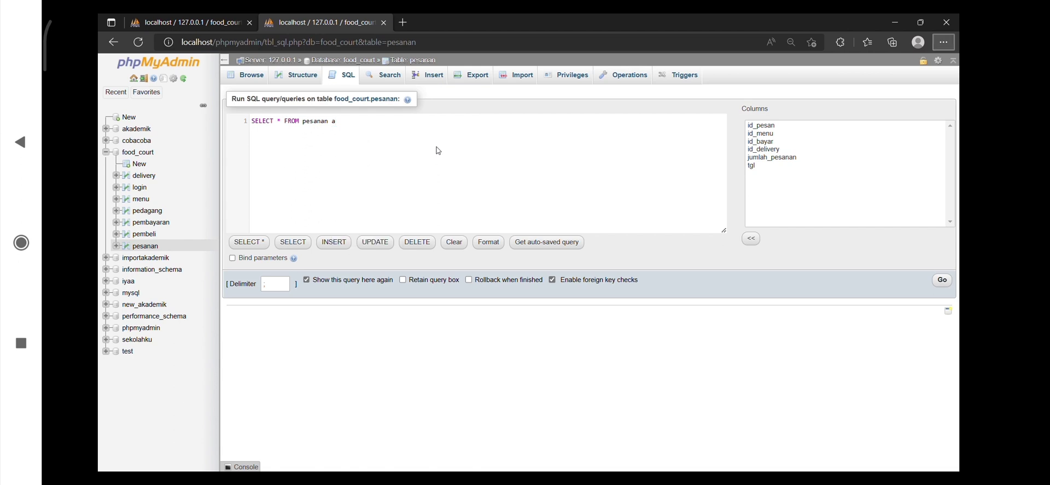
Add an INNER JOIN clause for the menu table with alias b on the query's second line
click(495, 143)
text(inner)
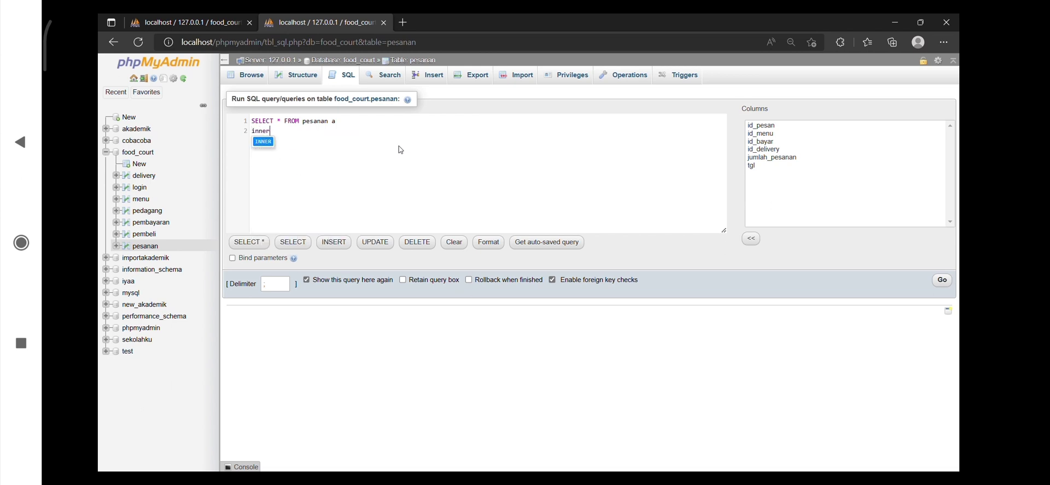
key(Return)
text(join)
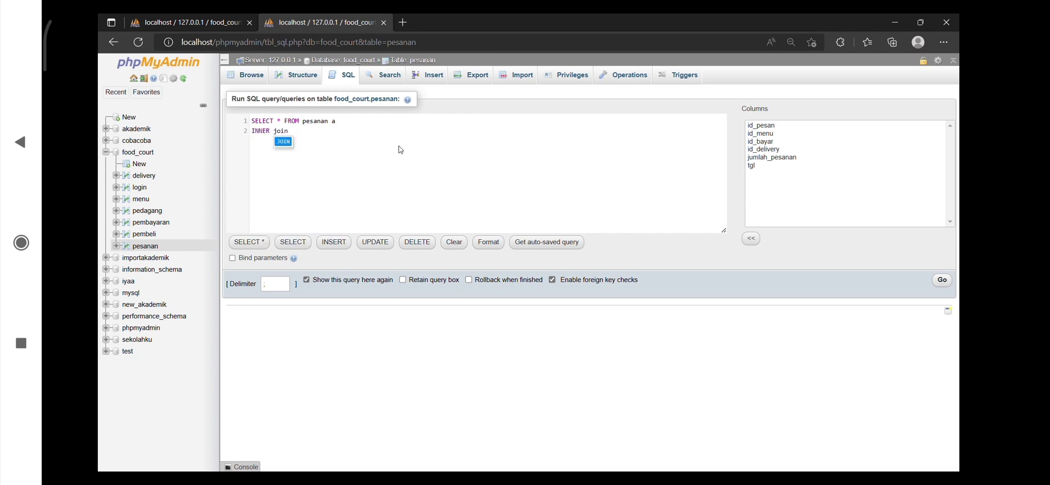
key(Return)
text(me)
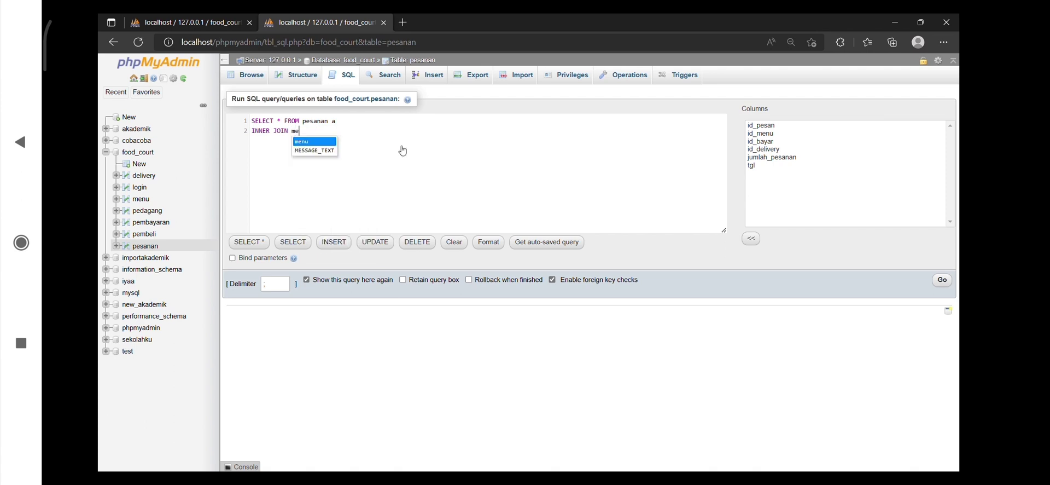
text(nu b)
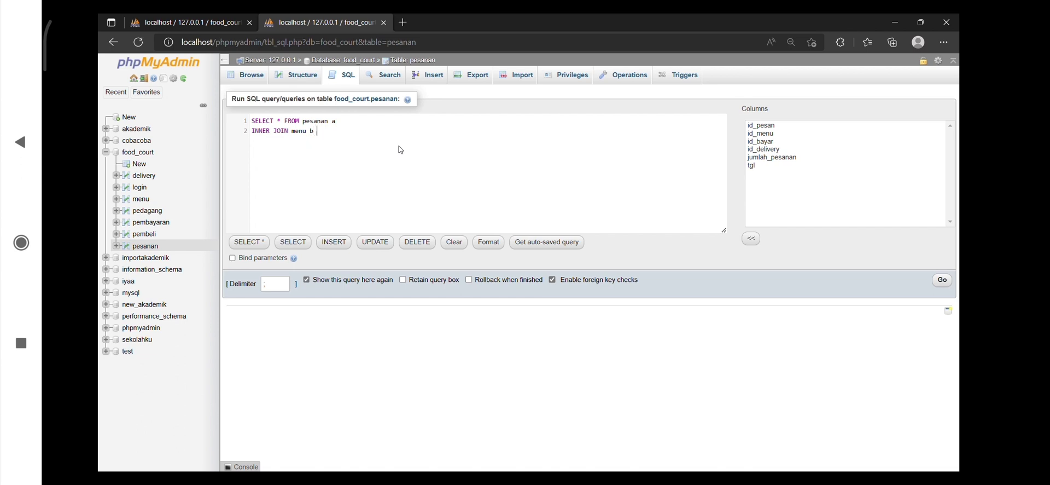
text( on b)
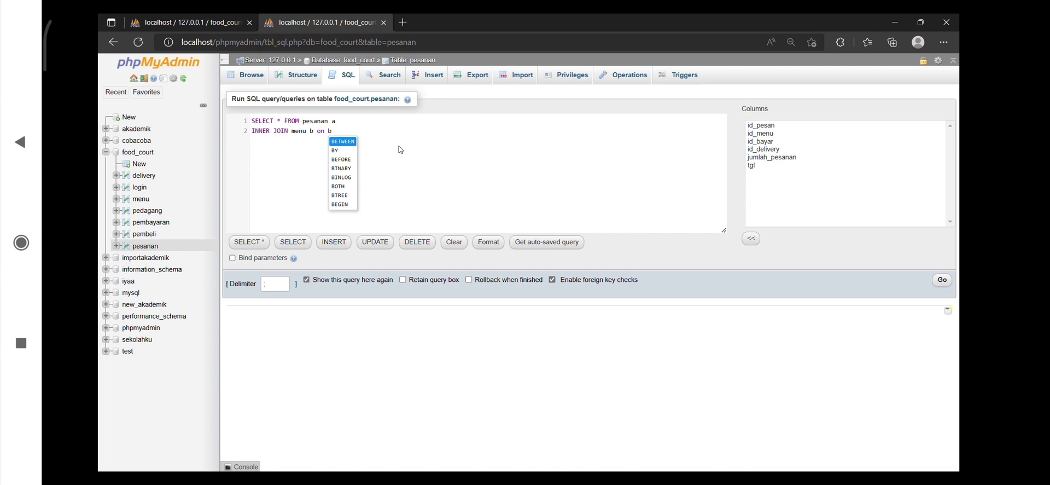
text(.id_menu)
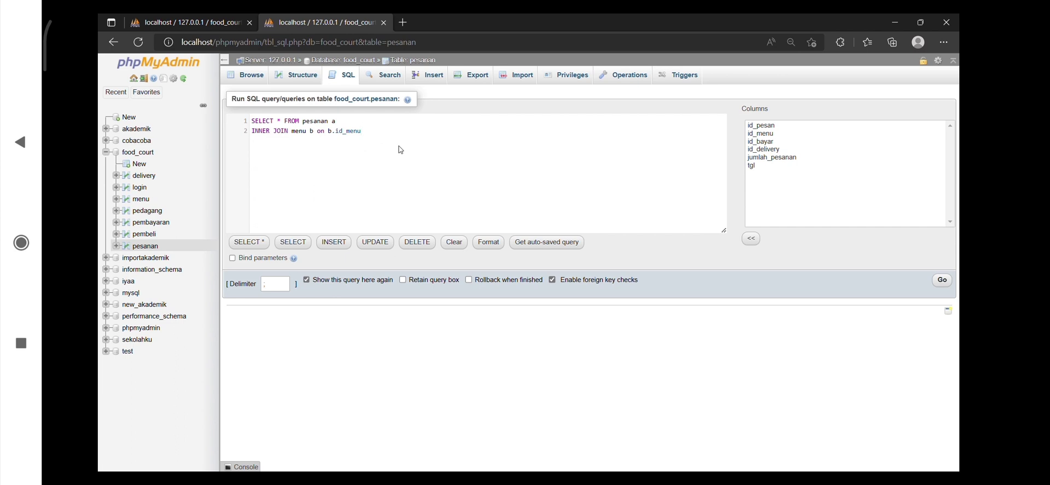
Complete the join with the condition on b.id_menu = a.id_menu, run the query and close the browser tab with its result
text(=)
text( a)
text(.id_menu)
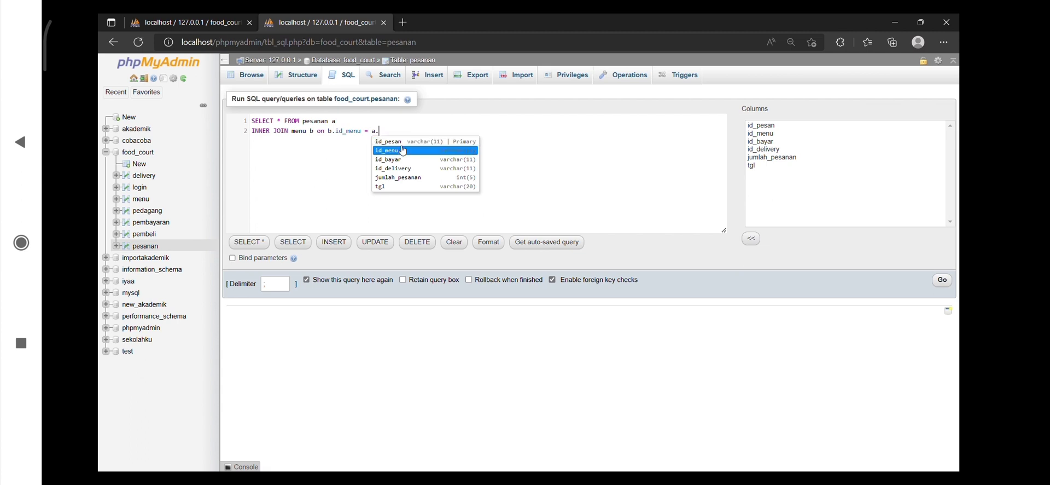
click(403, 150)
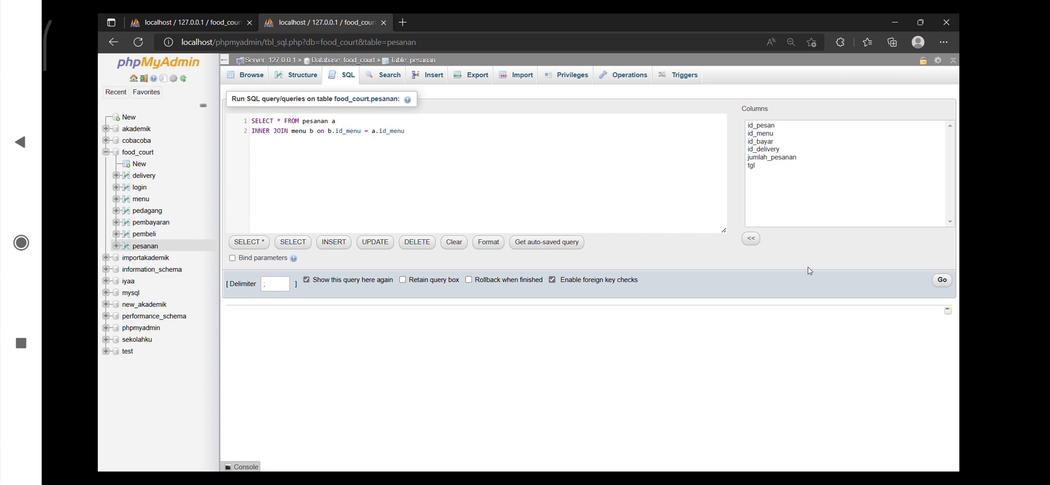
click(943, 280)
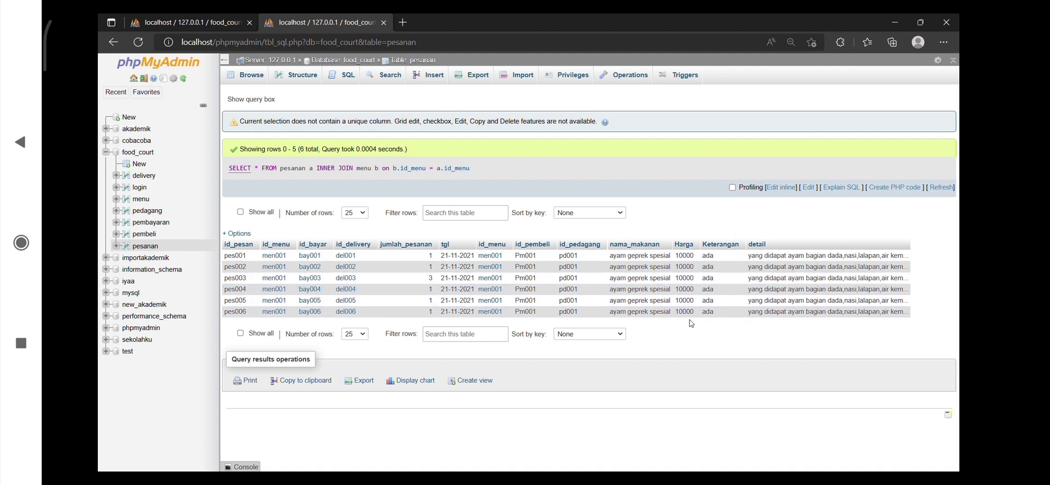
key(ctrl+w)
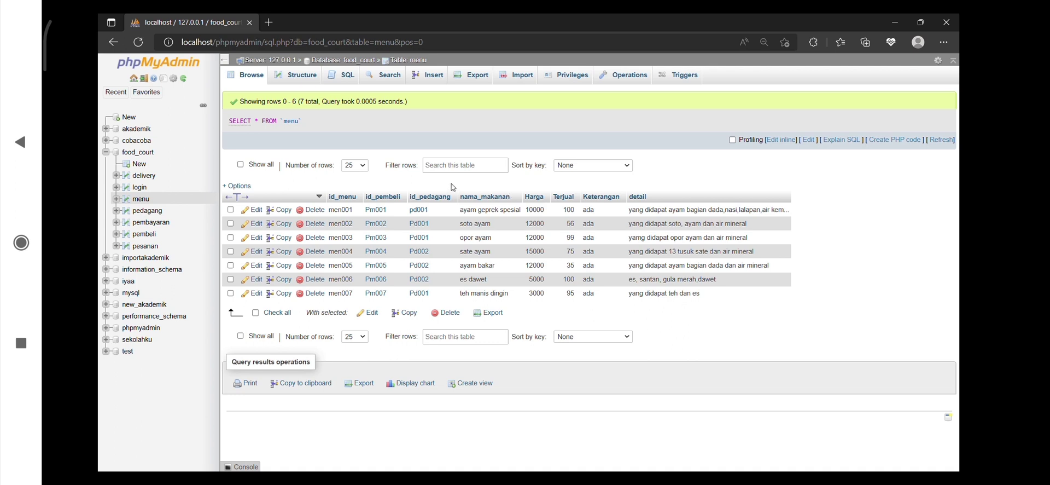
Replace the default SQL query of the menu table with a SELECT statement calling concat_ws with empty parentheses
click(348, 82)
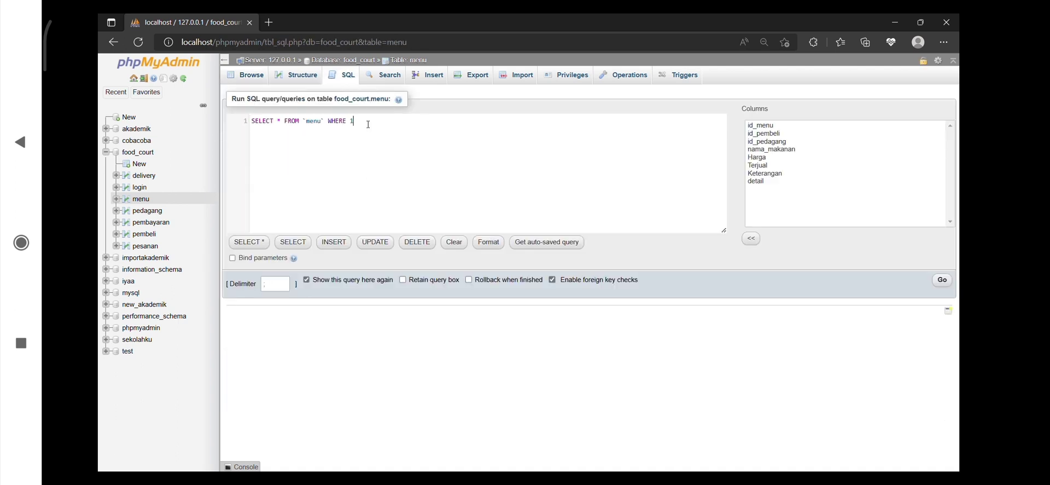
key(ctrl+a)
key(BackSpace)
text(SELECT)
text( *)
key(BackSpace)
key(BackSpace)
key(BackSpace)
text(co)
text(ncat)
text(_)
text(ws)
text( ())
text("")
Fill the concat_ws parentheses with the separator ' - ' and the columns nama_makanan, Harga and Terjual
key(BackSpace)
key(BackSpace)
text(' - ' , nama_makanan)
key(Return)
text(,har)
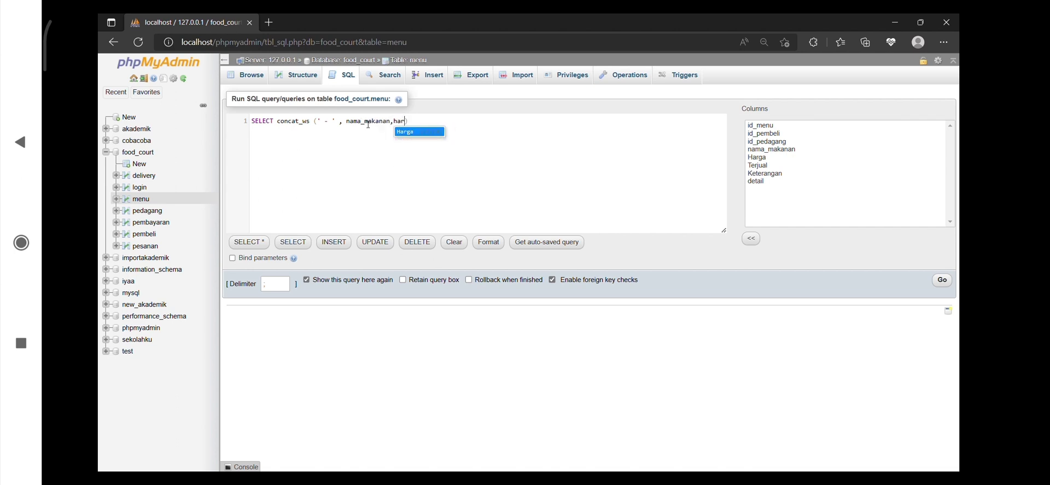
key(Return)
text(,)
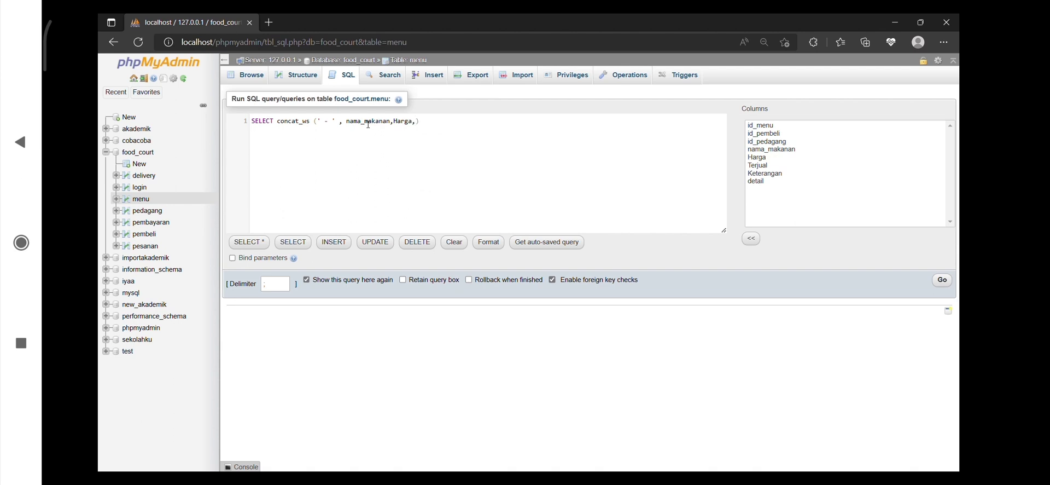
text(t)
key(Return)
Give the concatenated column the alias Best_Sellers and select it FROM menu
text(AS be)
key(BackSpace)
key(BackSpace)
text(Best_Sellers fro)
key(Return)
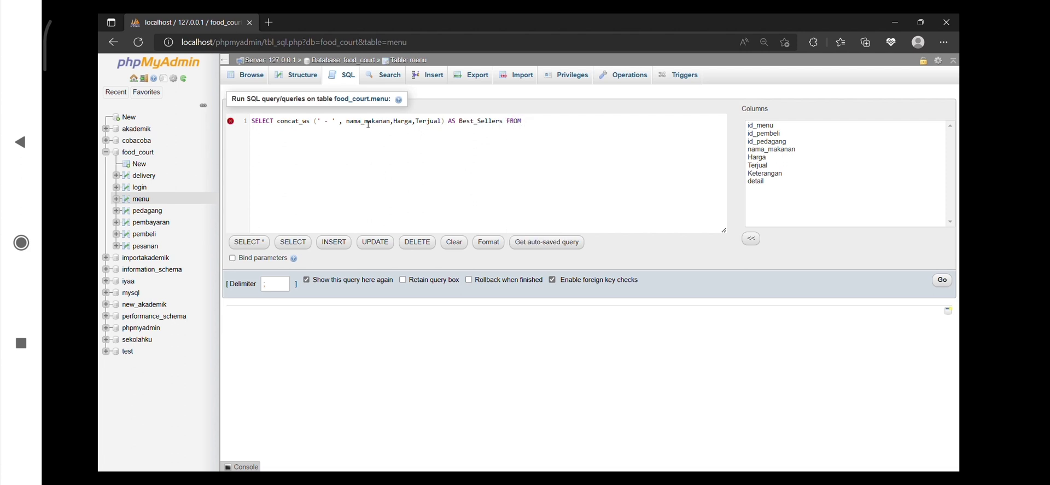
text(menu)
key(Return)
Add a WHERE condition comparing Terjual with 90 and run the query
text(we)
key(BackSpace)
text(HERE)
key(Return)
text(Terjual >)
key(BackSpace)
text(900)
key(BackSpace)
click(945, 283)
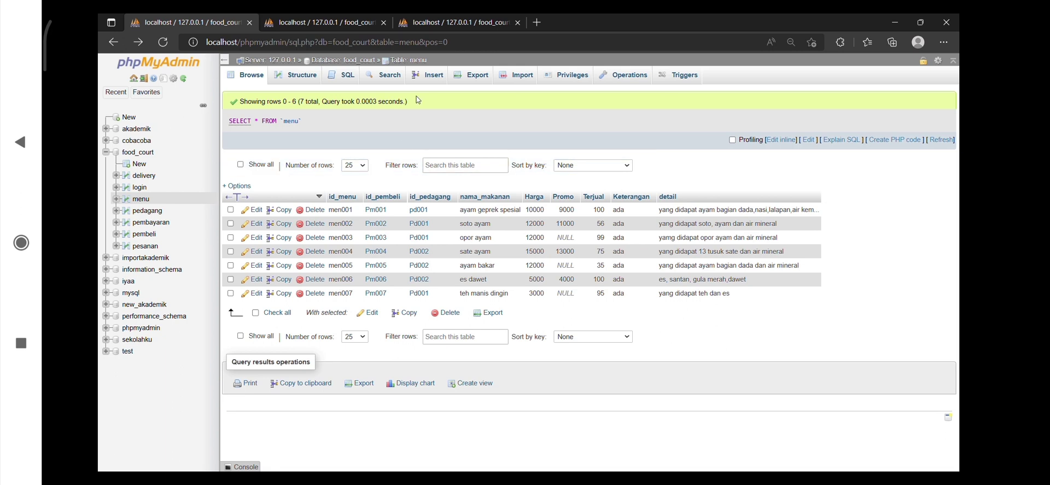
Discard the unsaved changes and replace the menu table's saved SQL query with SELECT nama_makanan,Harga
click(348, 78)
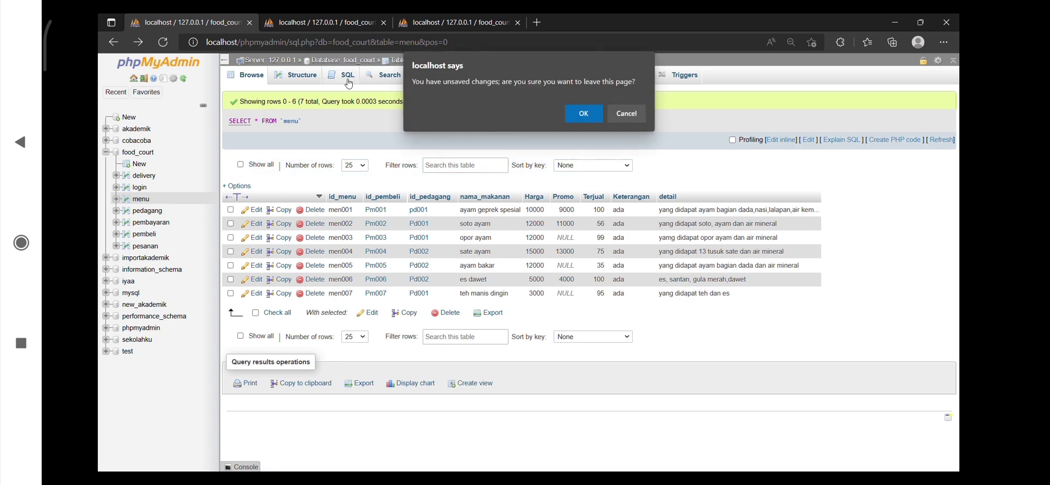
click(584, 114)
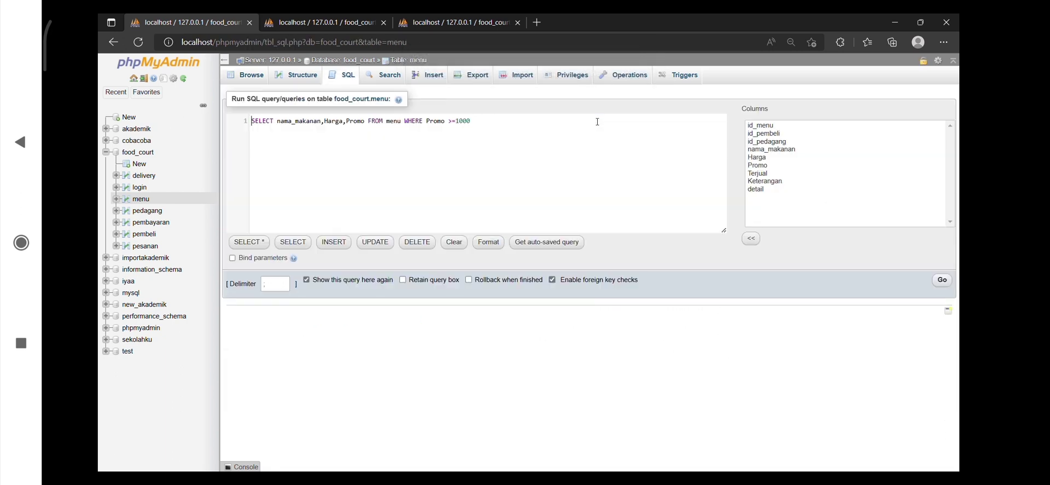
key(ctrl+a)
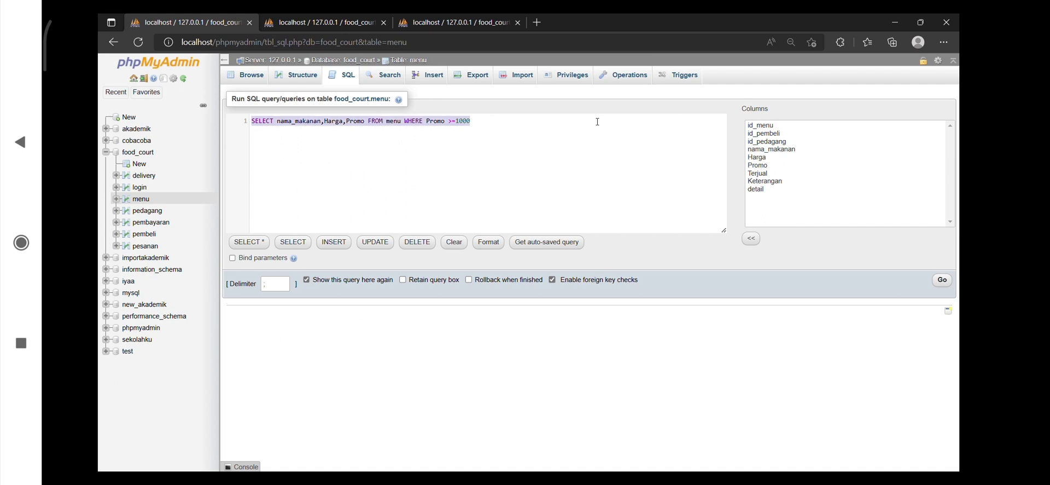
key(BackSpace)
text(SELECT)
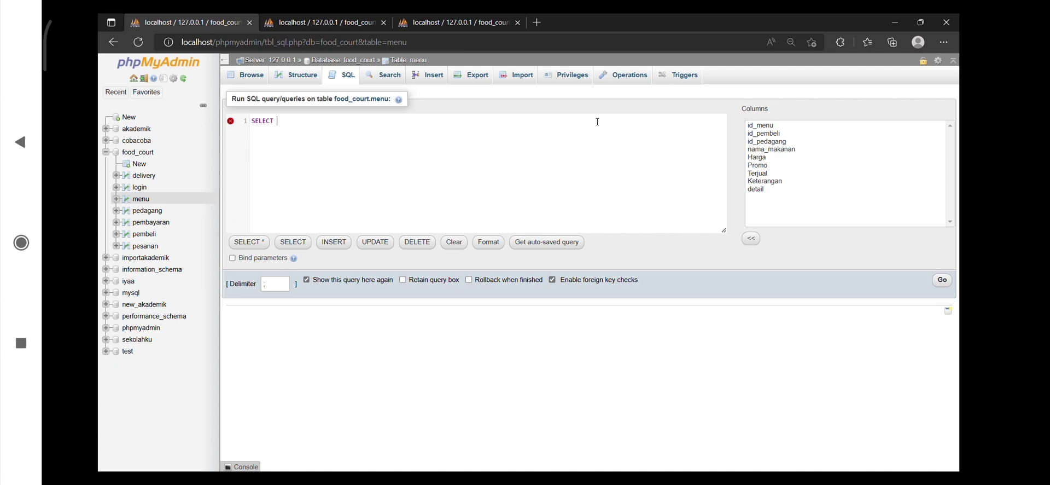
text(nama_makanan)
text(,har)
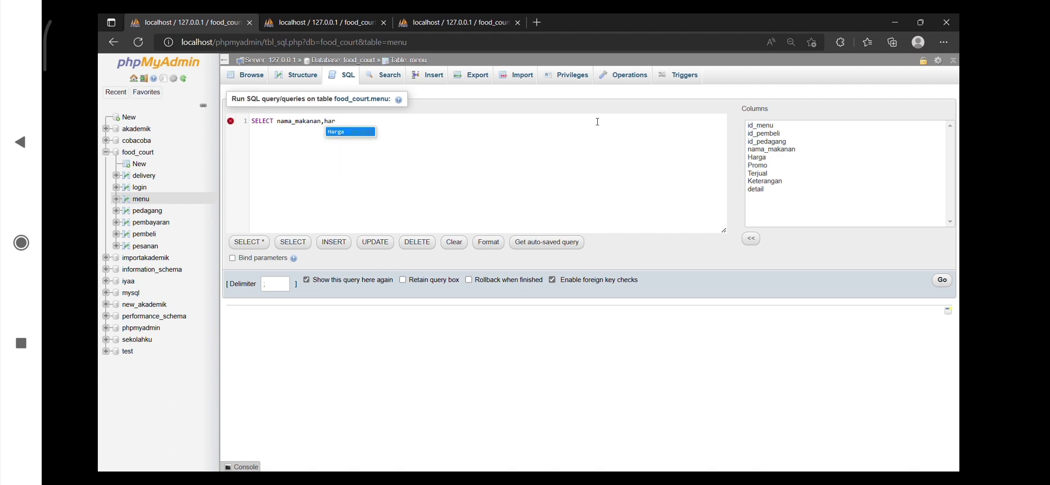
key(Return)
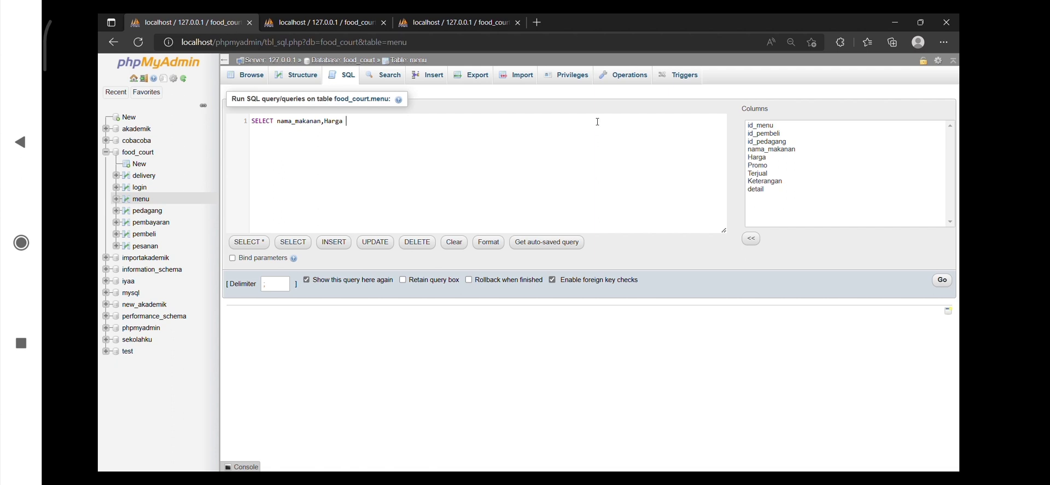
Complete the query with FROM menu WHERE Harga >=11000 and run it
text(FROM menu WHERE Harga >=11000;)
click(940, 283)
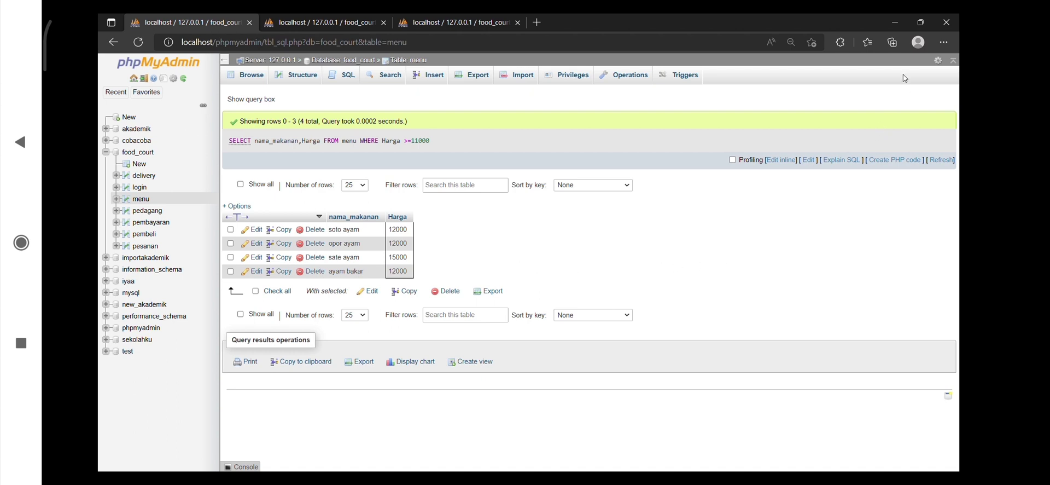
Return to the menu table's empty SQL editor and begin a query with SELECT nama_makanan,Harga,Promo
key(alt+Left)
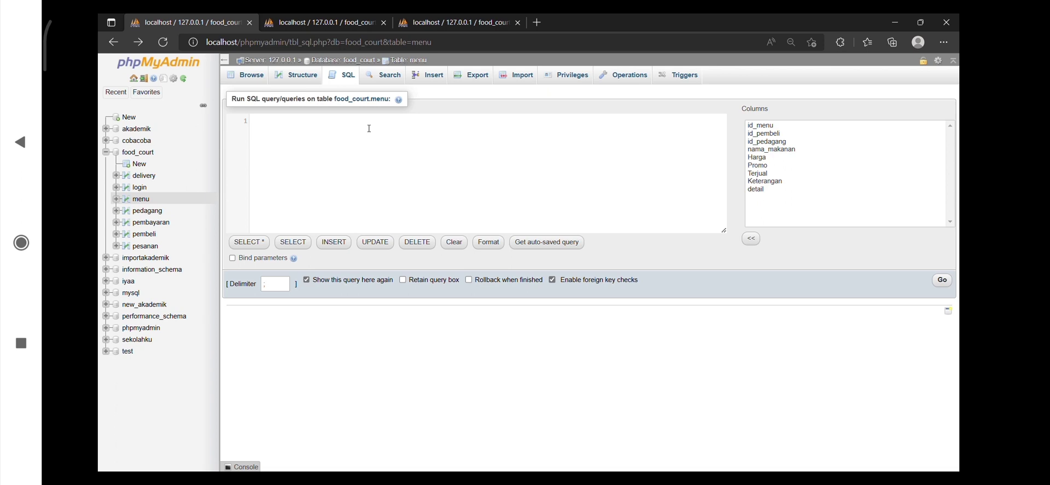
text(SELECT na)
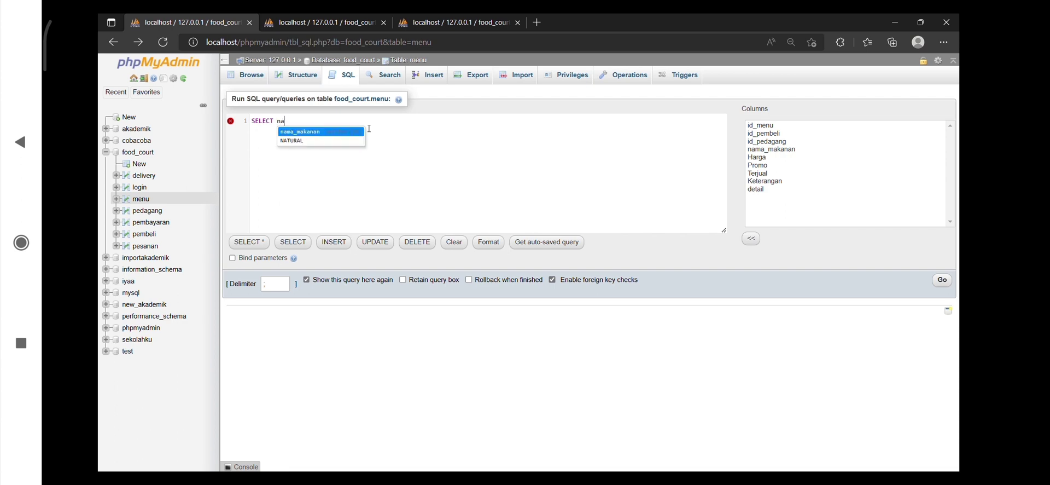
text(ma_makanan,)
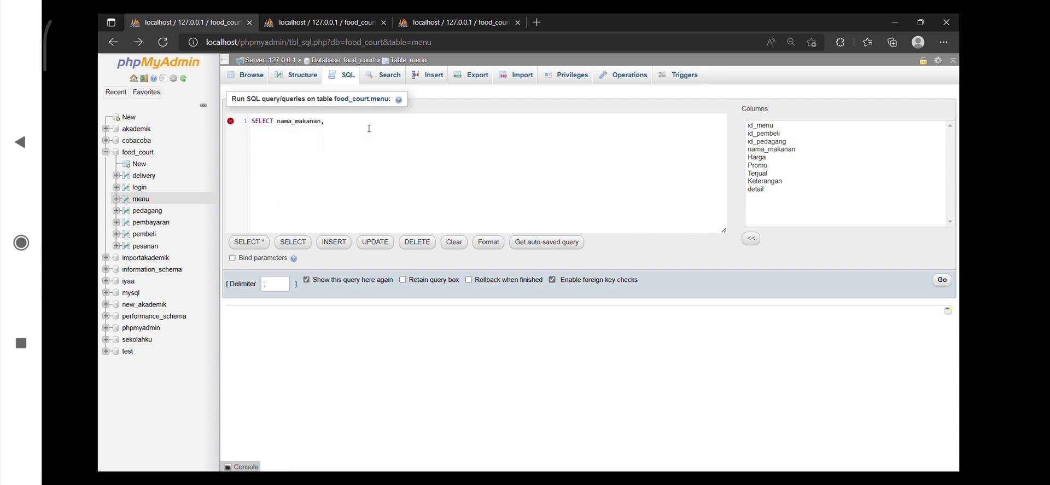
text(promo)
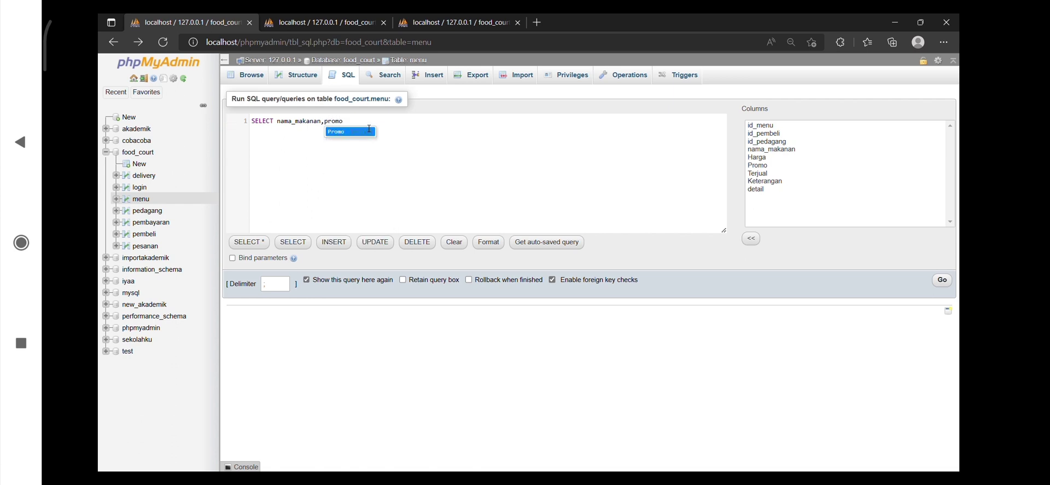
key(BackSpace)
key(BackSpace)
key(BackSpace)
text(Harga)
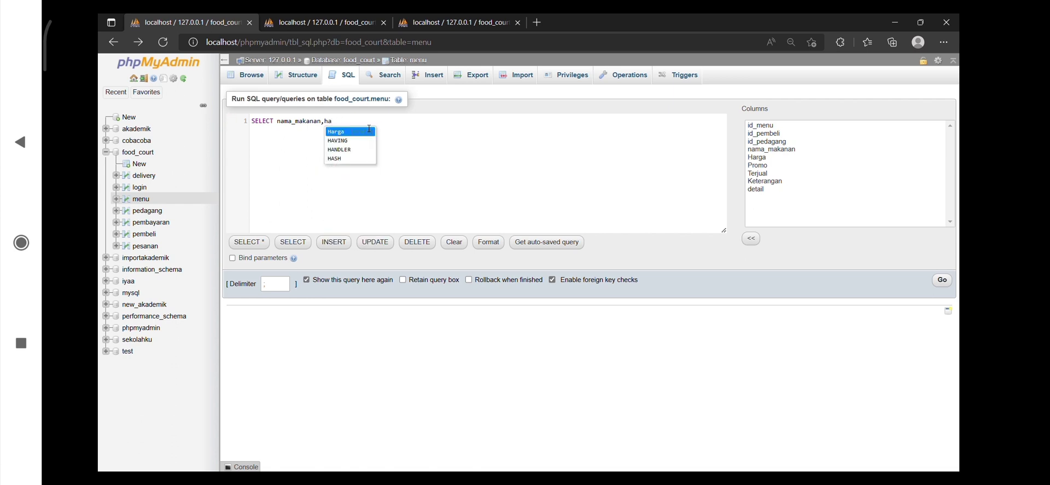
text(,)
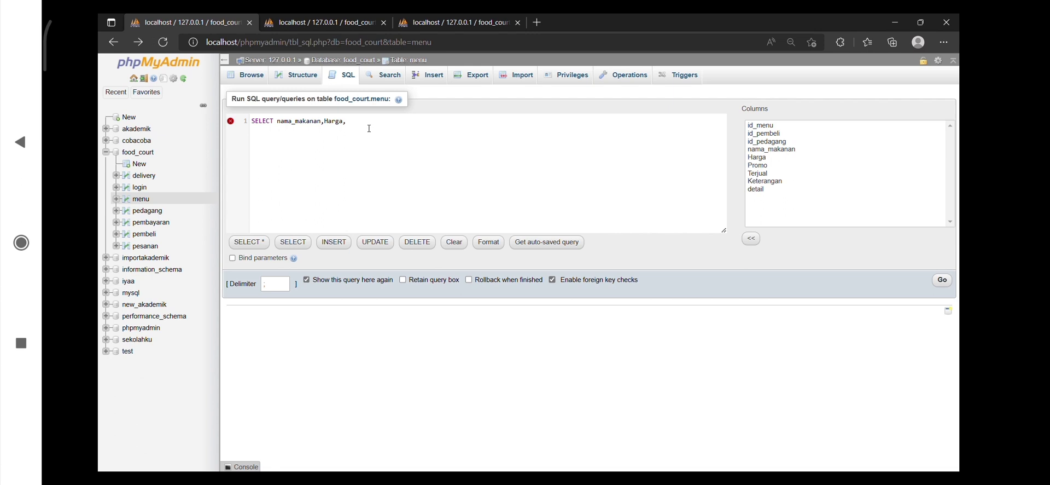
text(pro)
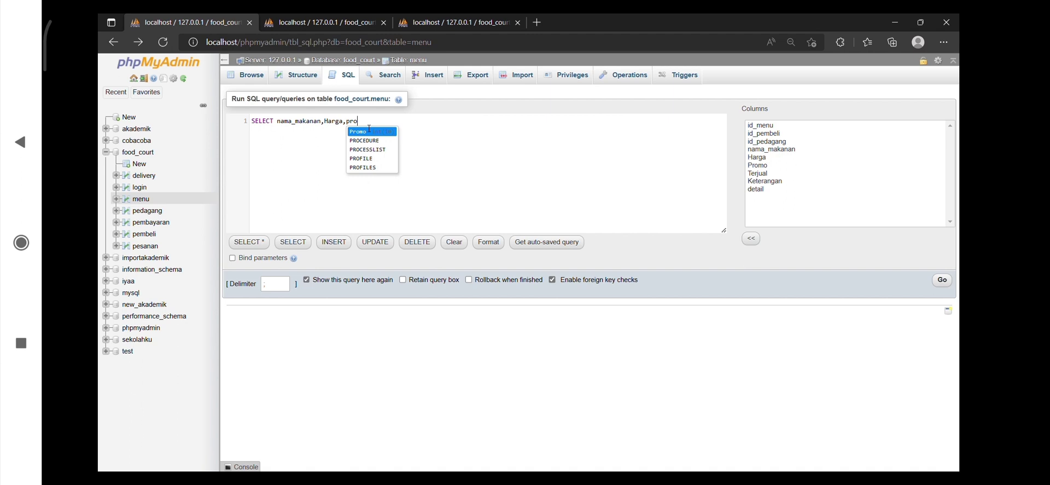
key(Return)
Complete the query with FROM menu WHERE Promo >=1000 and run it
text(FROM menu WHERE pro)
key(Return)
text(>)
key(BackSpace)
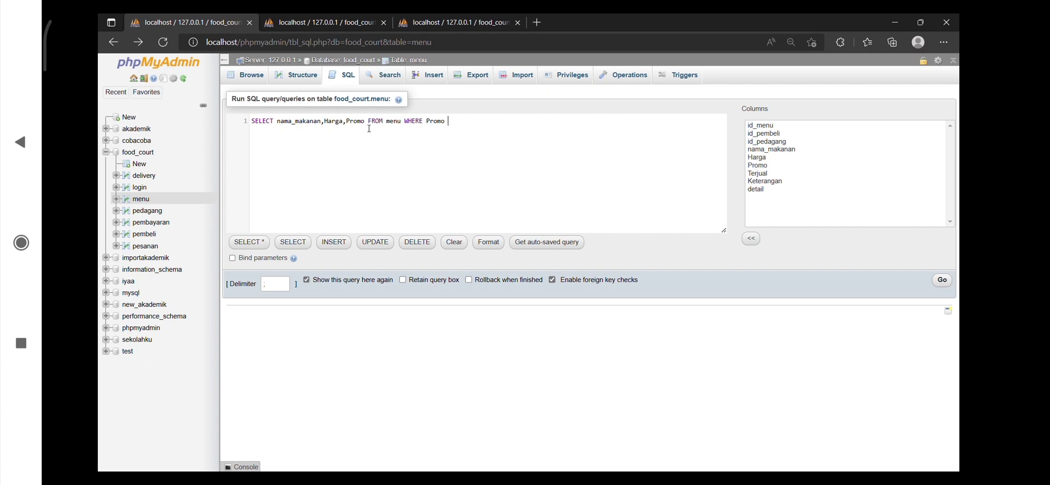
text(.)
key(BackSpace)
text(>1000)
key(Escape)
key(Left)
key(Left)
key(Left)
key(Left)
text(=)
click(944, 280)
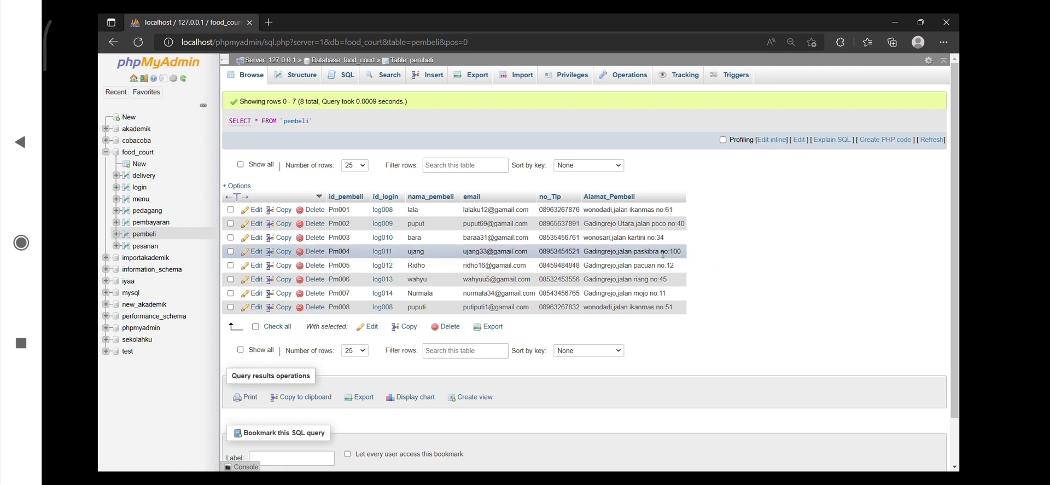
Change the table name in food_court's saved CREATE table pembeli statement to Log_data, run it and show the database's table list
click(145, 154)
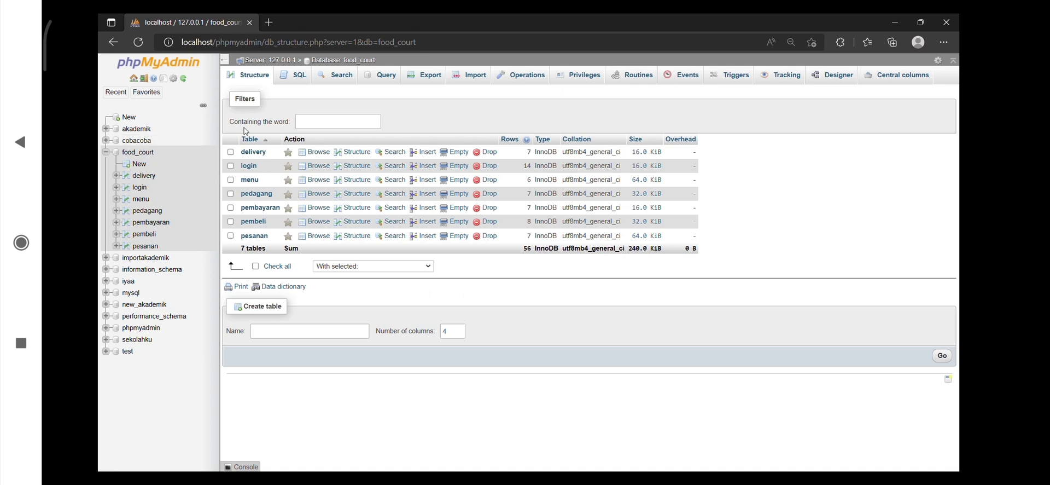
click(294, 77)
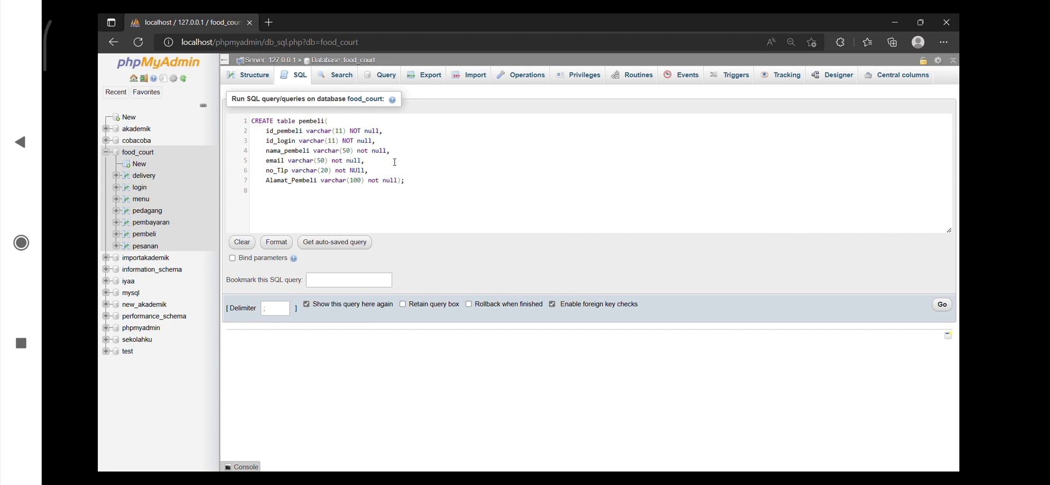
click(330, 126)
key(BackSpace)
key(BackSpace)
key(BackSpace)
key(BackSpace)
key(BackSpace)
key(BackSpace)
key(BackSpace)
text(Log_data)
click(942, 311)
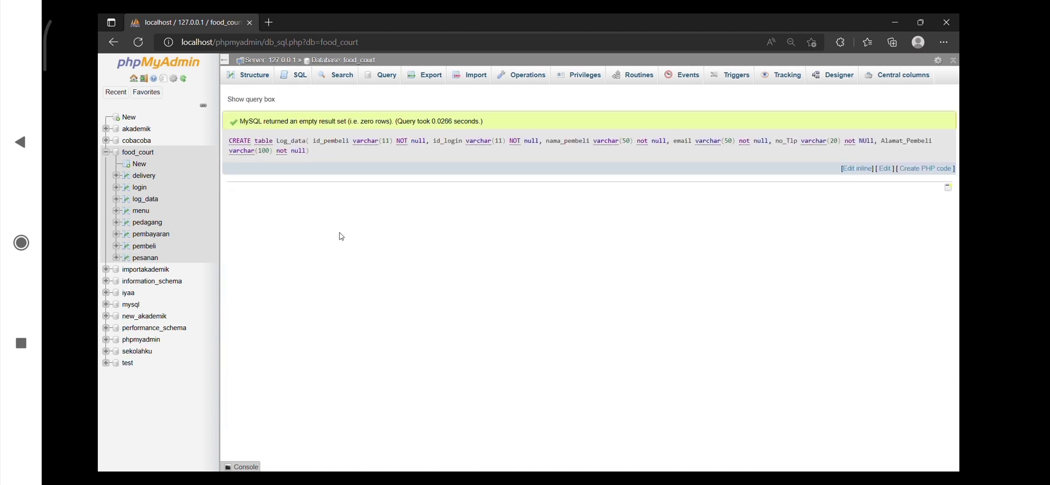
click(256, 80)
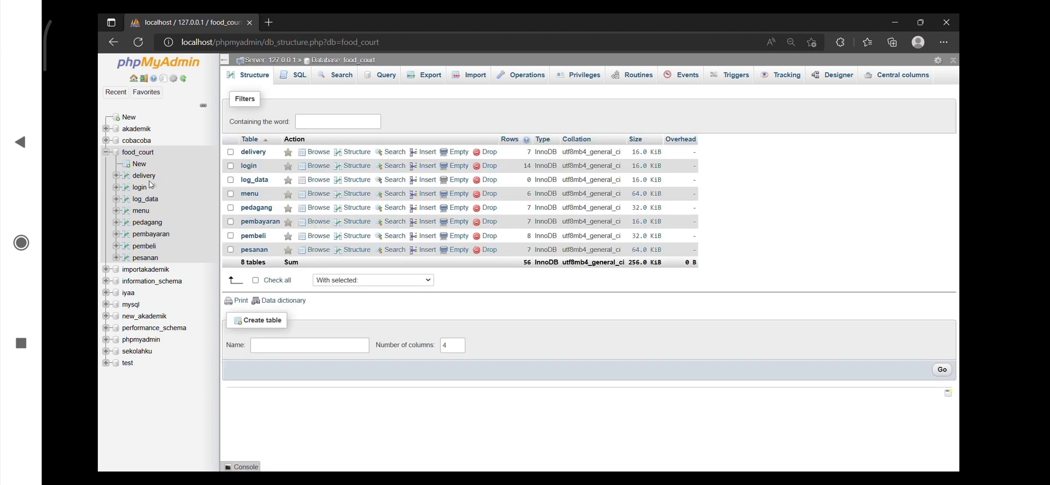
Examine the log_data table's contents and column structure in food_court
click(147, 200)
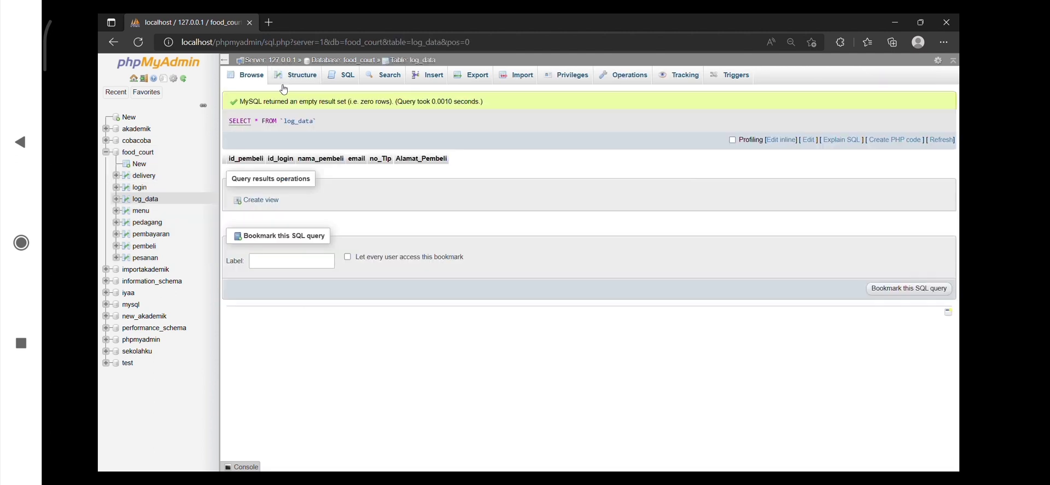
click(295, 81)
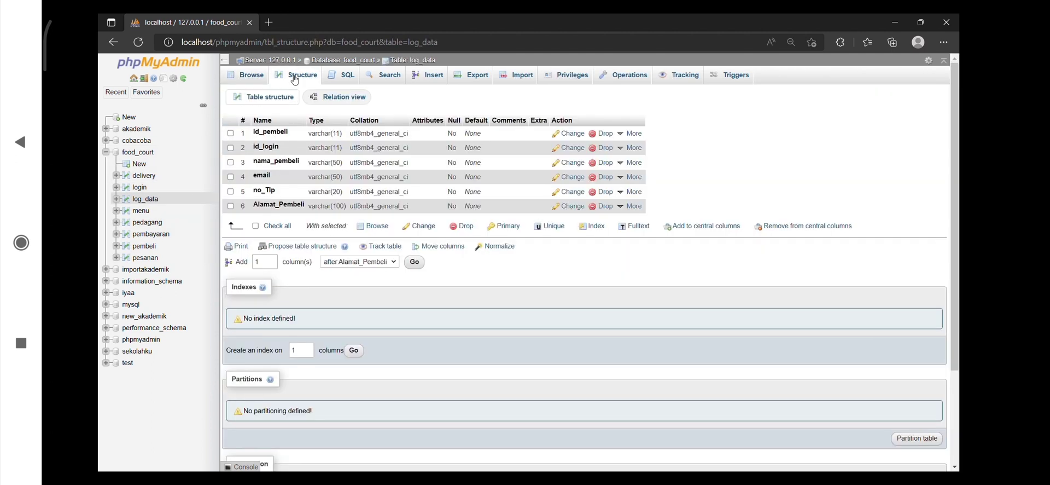
click(266, 82)
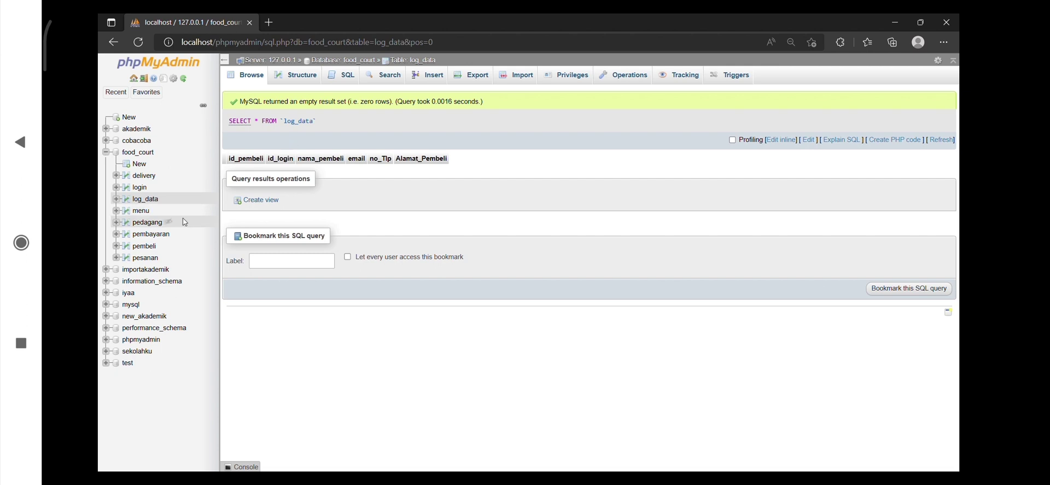
Create trigger_insert_data on pembeli, firing AFTER insert and copying the new values of all six columns into log_data
click(145, 248)
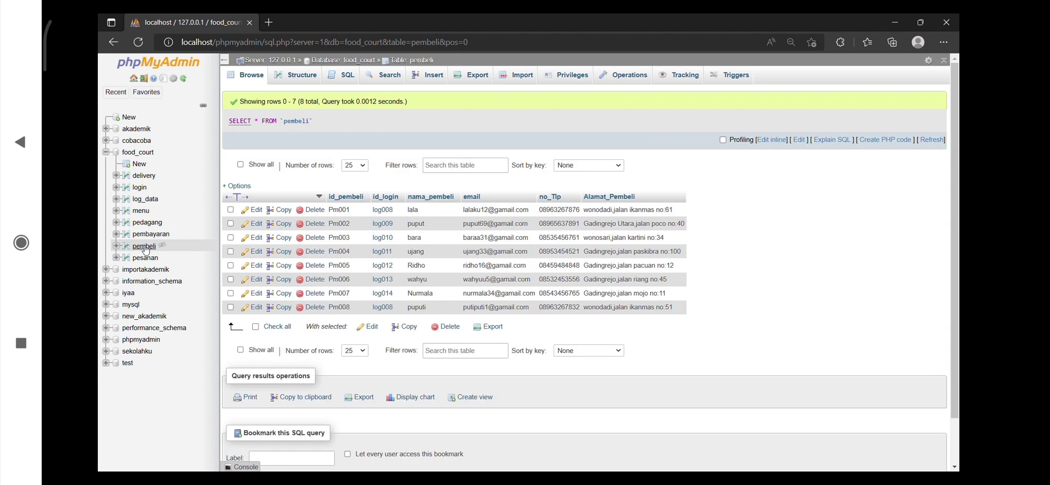
click(342, 79)
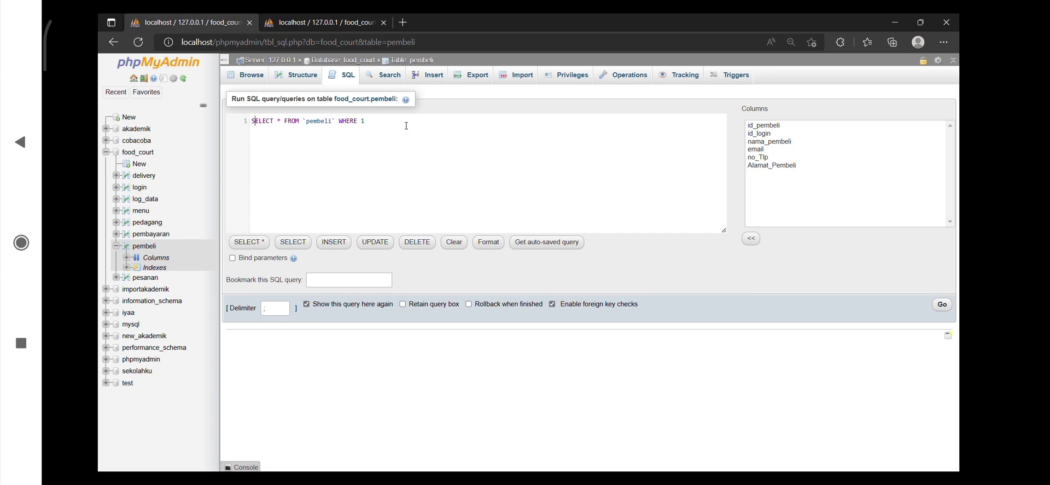
key(BackSpace)
key(BackSpace)
key(BackSpace)
key(BackSpace)
key(BackSpace)
key(BackSpace)
key(BackSpace)
key(BackSpace)
key(BackSpace)
key(BackSpace)
key(BackSpace)
key(BackSpace)
key(BackSpace)
key(BackSpace)
key(BackSpace)
key(BackSpace)
key(BackSpace)
key(BackSpace)
key(BackSpace)
key(BackSpace)
text(DELIMITER $$ CREATE TRIGGER  trigger_insert_data AFTER insert on pembeli FOR EACH ROW BEGIN     INSERT INTO  log_data (id_pembeli,id_login,nama_pembeli,email,no_Tlp,Alamat_Pembeli)     VALUES ( new.id_pembeli, new.id_login, new.nama_pembeli, new.email, new.no_Tlp, new.Alamat_Pembeli);     END $$     DELIMITER ;)
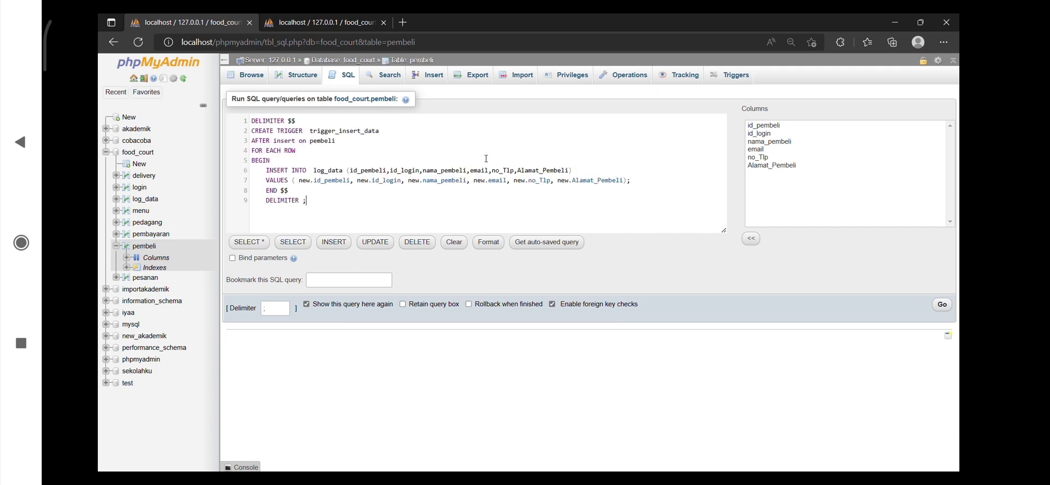
click(950, 309)
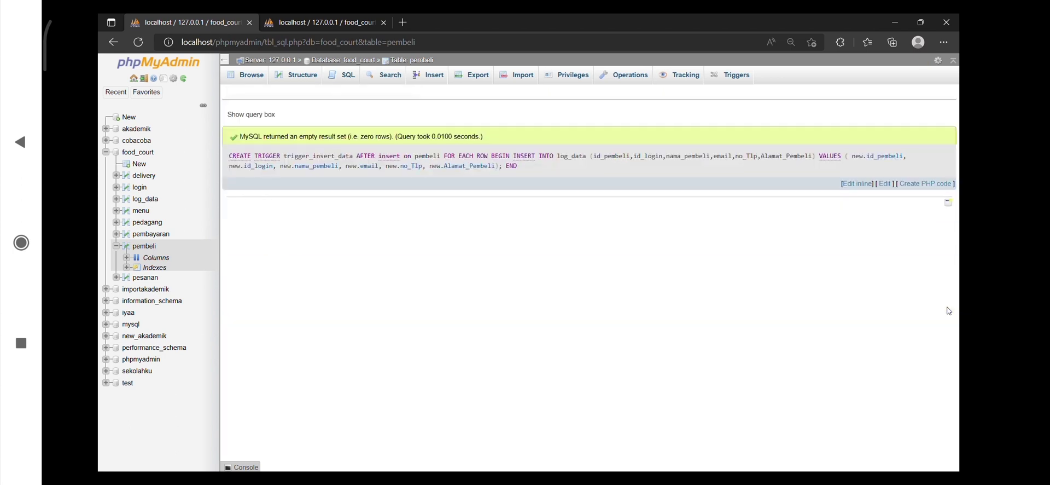
Reload the pembeli table and refresh its branch in the database tree to check for triggers
click(142, 249)
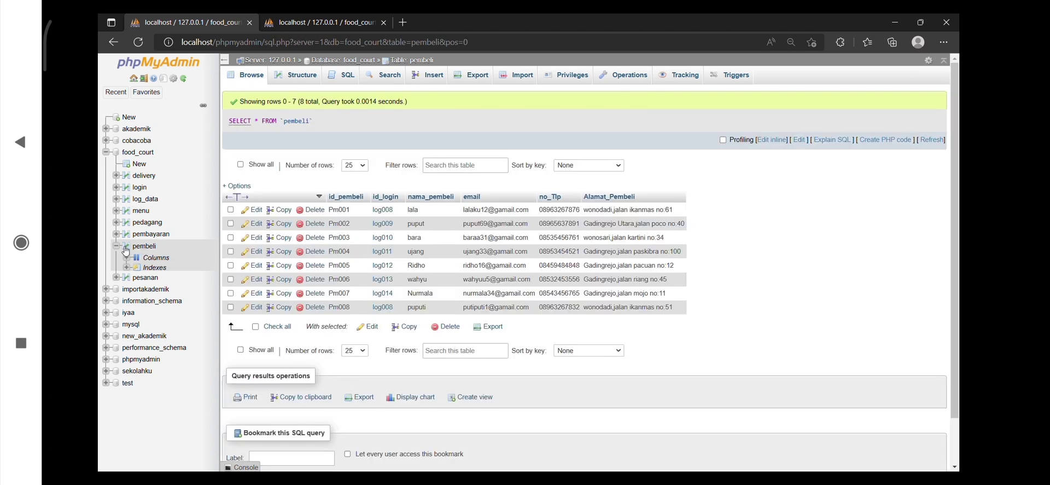
click(117, 246)
click(117, 247)
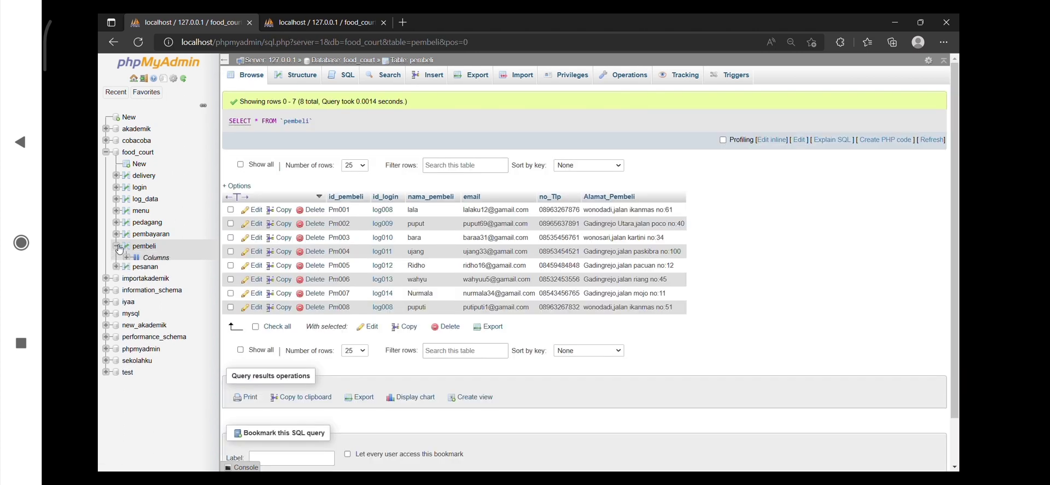
click(185, 79)
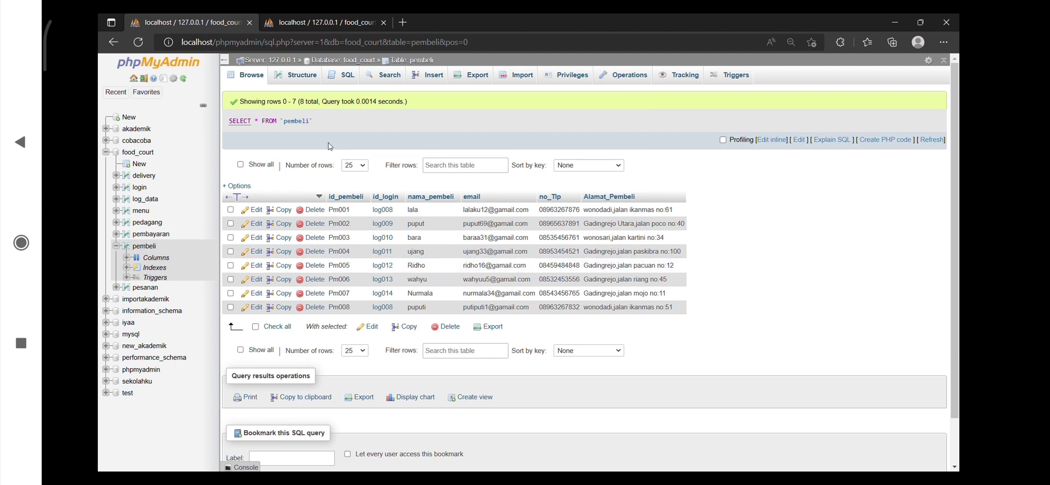
Run an insert into pembeli with the new buyer's IDs, name, email, phone and address, and show the rows of pembeli and log_data
click(335, 84)
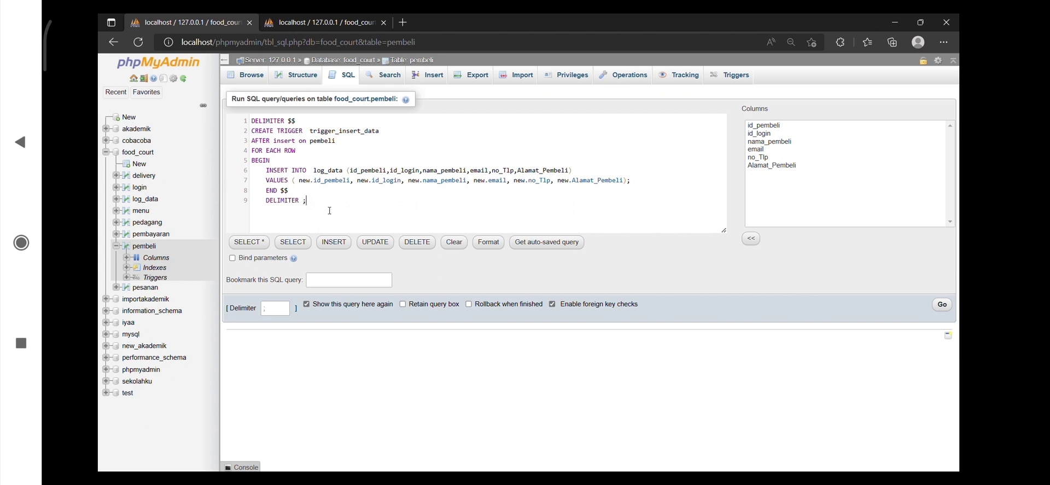
key(ctrl+a)
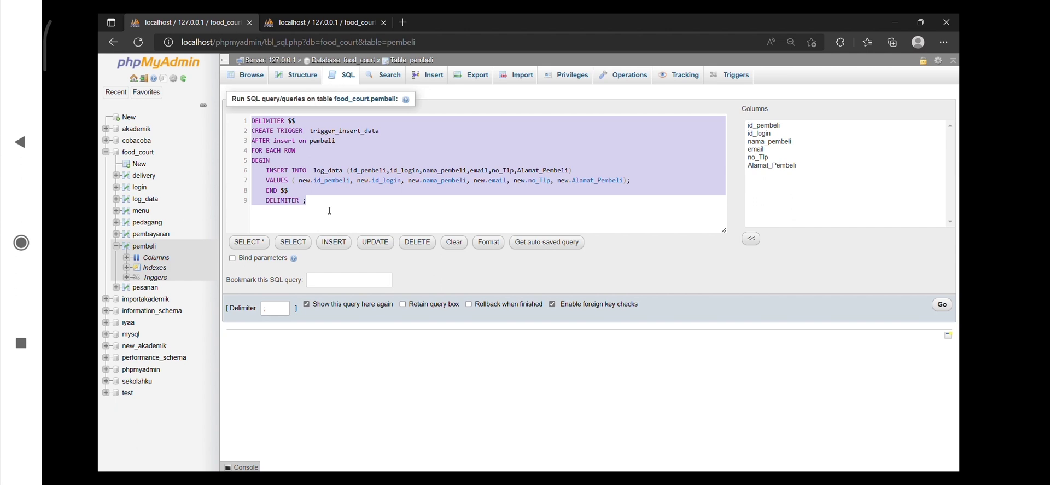
key(Delete)
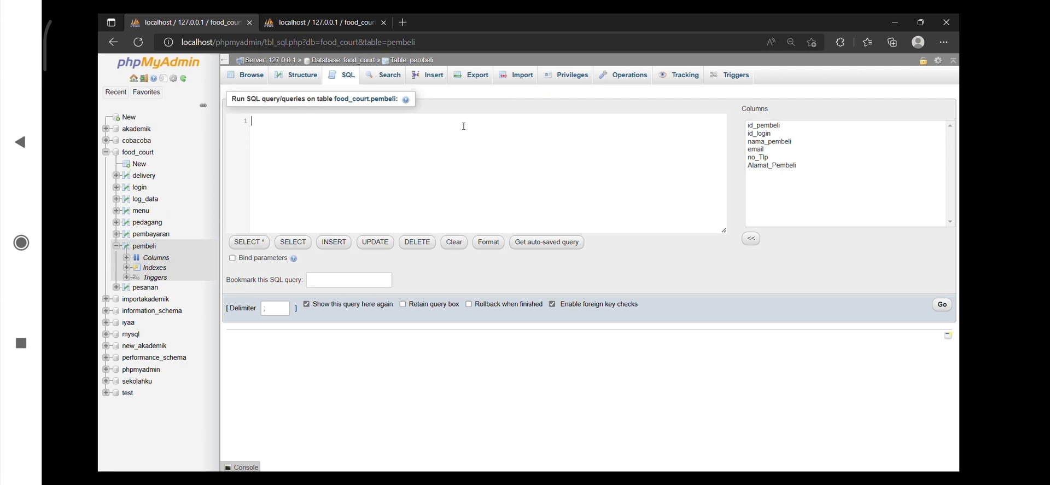
key(ctrl+v)
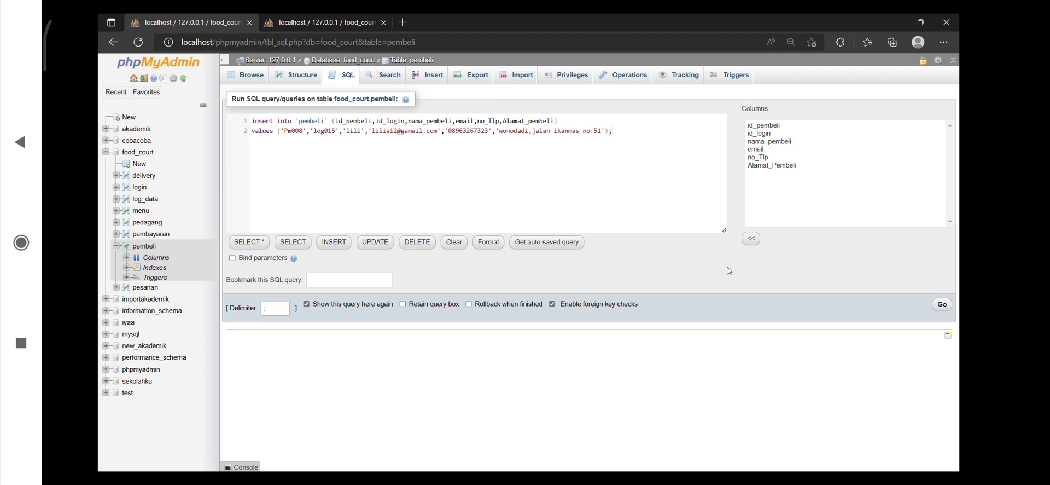
click(943, 305)
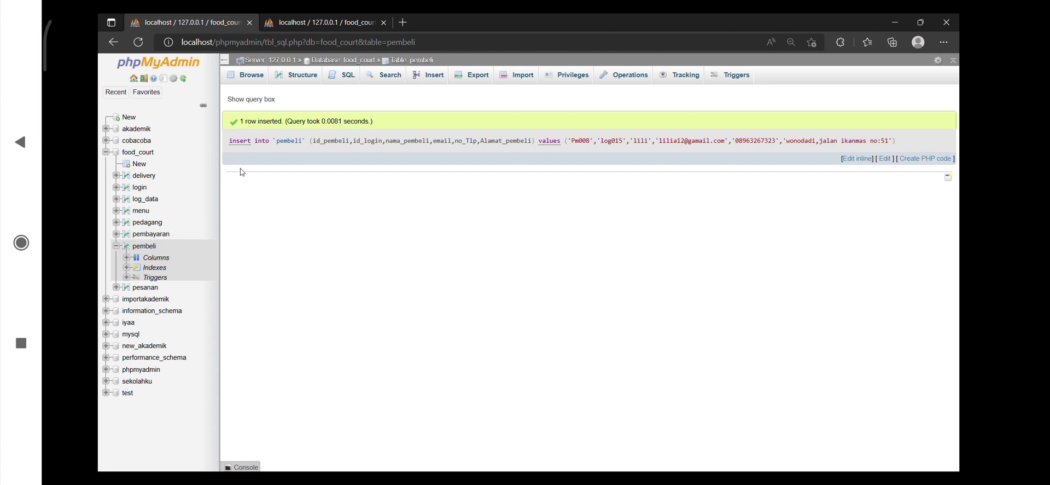
click(252, 77)
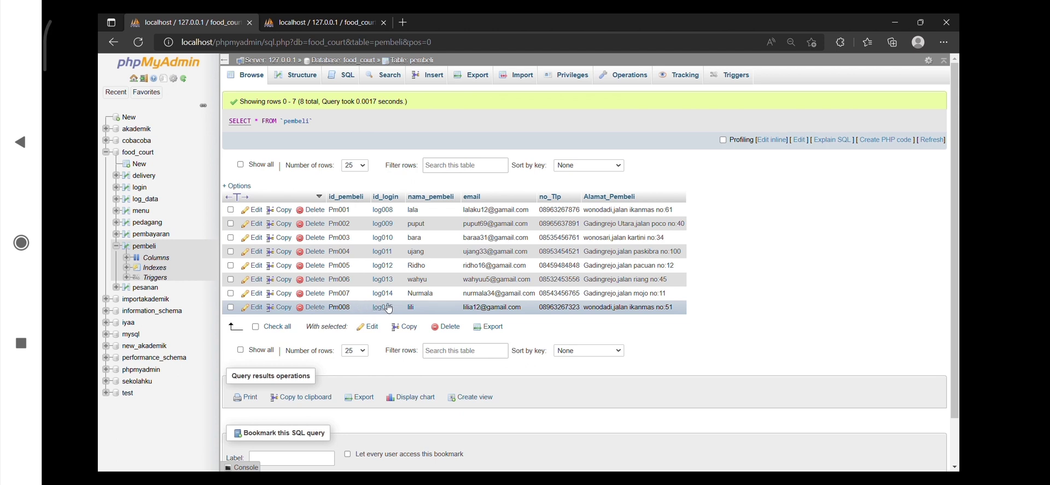
click(144, 202)
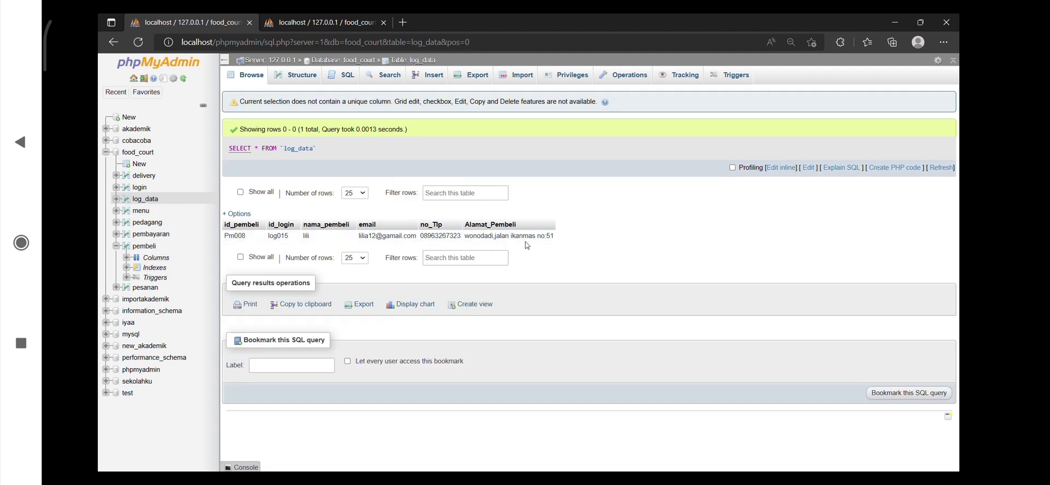
Create trigger_update_data on pembeli, firing AFTER UPDATE and inserting the old values of all six columns into log_data
click(145, 248)
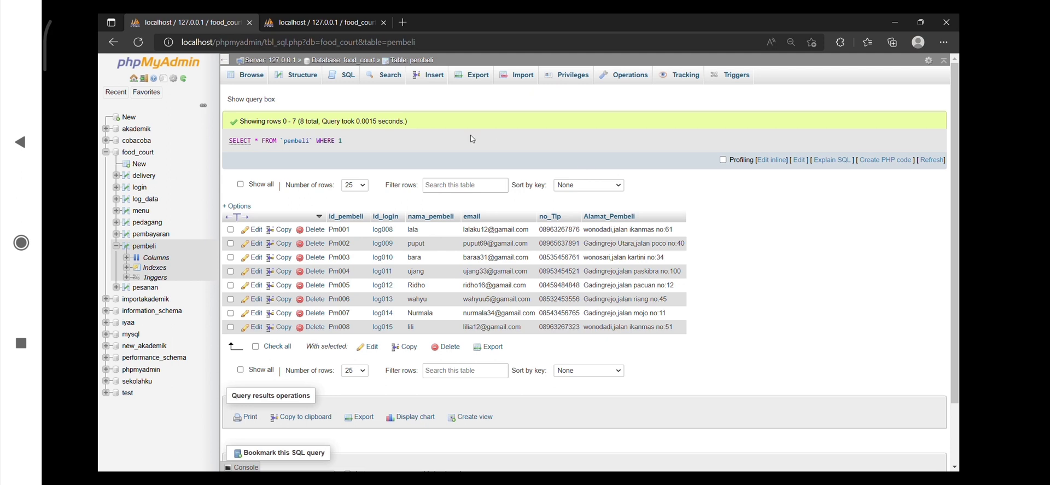
click(344, 76)
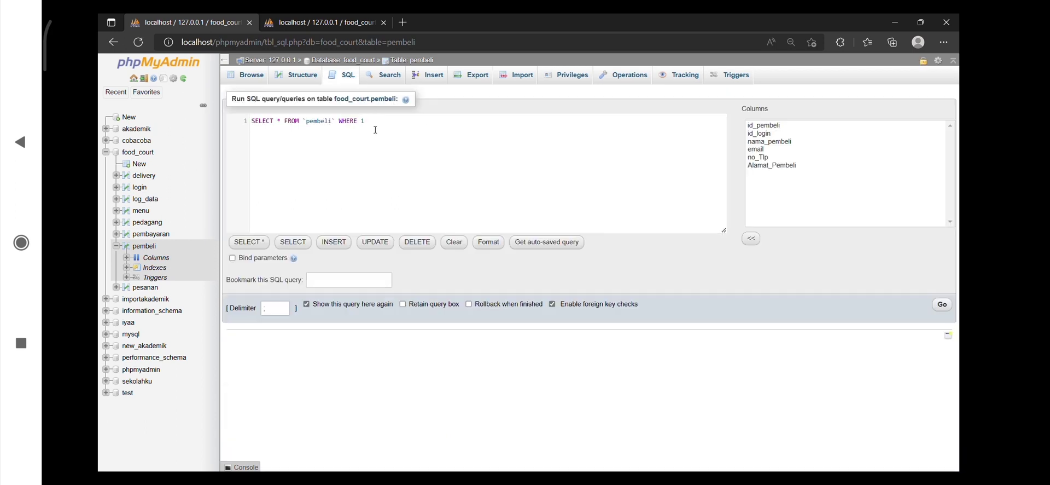
key(BackSpace)
key(BackSpace)
key(BackSpace)
key(BackSpace)
key(BackSpace)
key(BackSpace)
key(BackSpace)
key(BackSpace)
key(BackSpace)
key(BackSpace)
key(BackSpace)
key(BackSpace)
key(BackSpace)
key(BackSpace)
key(BackSpace)
key(BackSpace)
key(BackSpace)
key(BackSpace)
key(BackSpace)
key(BackSpace)
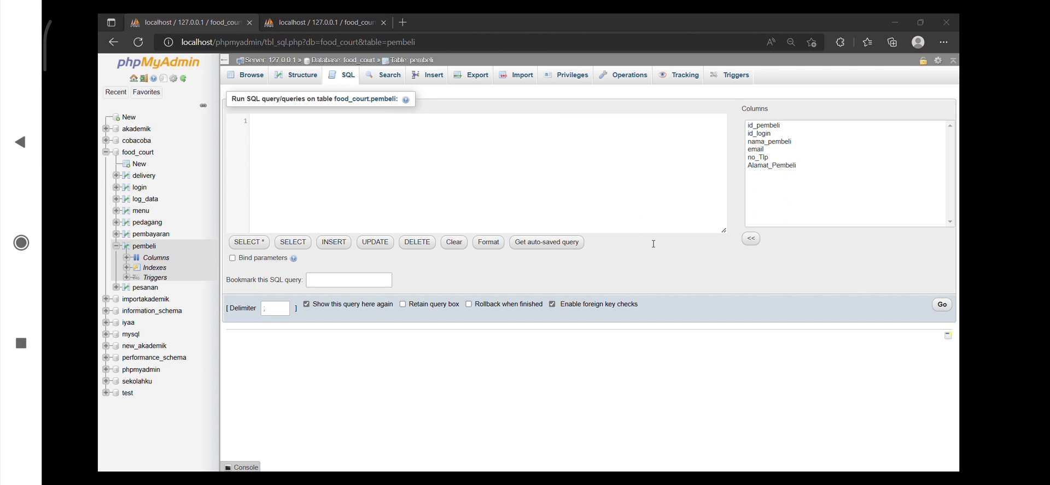
click(316, 133)
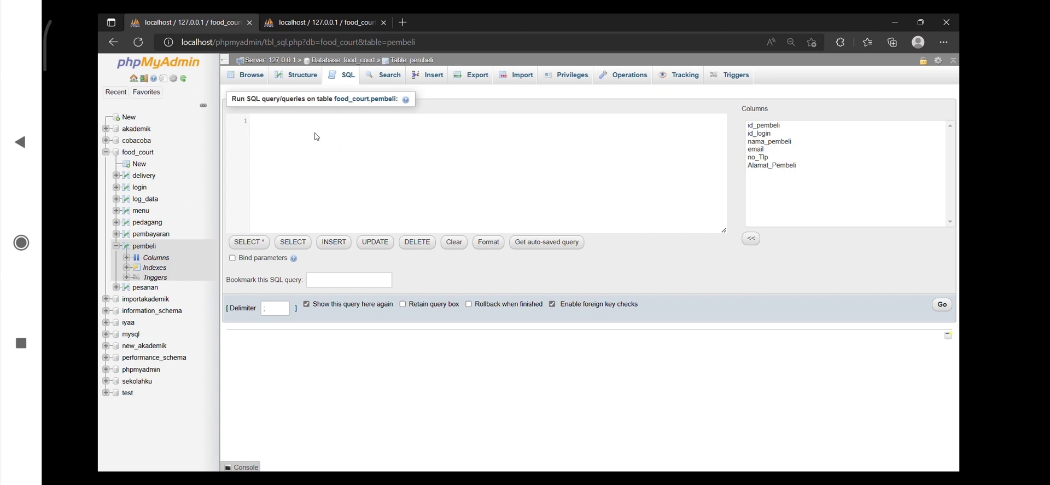
text(DELIMITER $$ CREATE TRIGGER trigger_update_data AFTER UPDATE ON pembeli FOR EACH ROW BEGIN INSERT INTO log_data (id_pembeli,id_login,nama_pembeli,email,no_Tlp,Alamat_Pembeli) VALUES ( old.id_pembeli, old.id_login, old.nama_pembeli, old.email, old.no_Tlp, old.Alamat_Pembeli); END $$ DELIMITER ;)
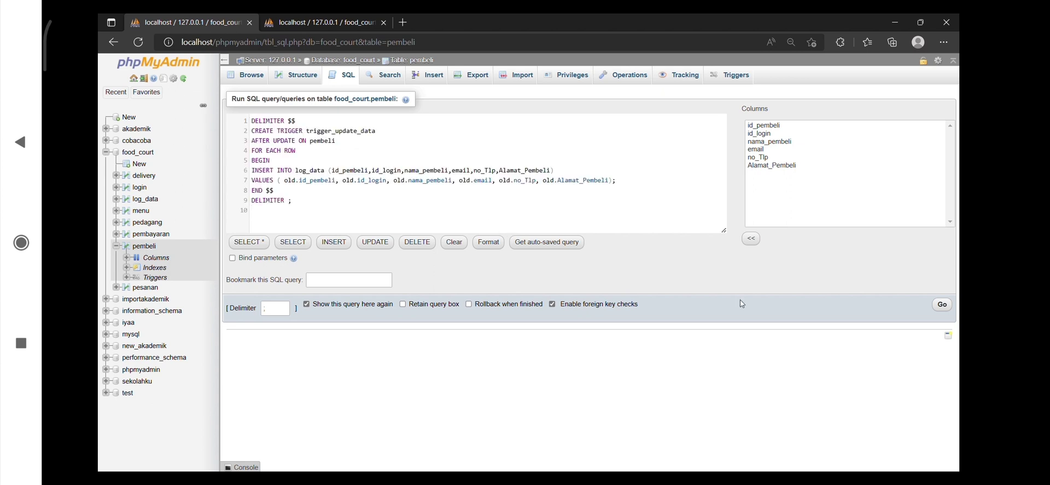
click(942, 305)
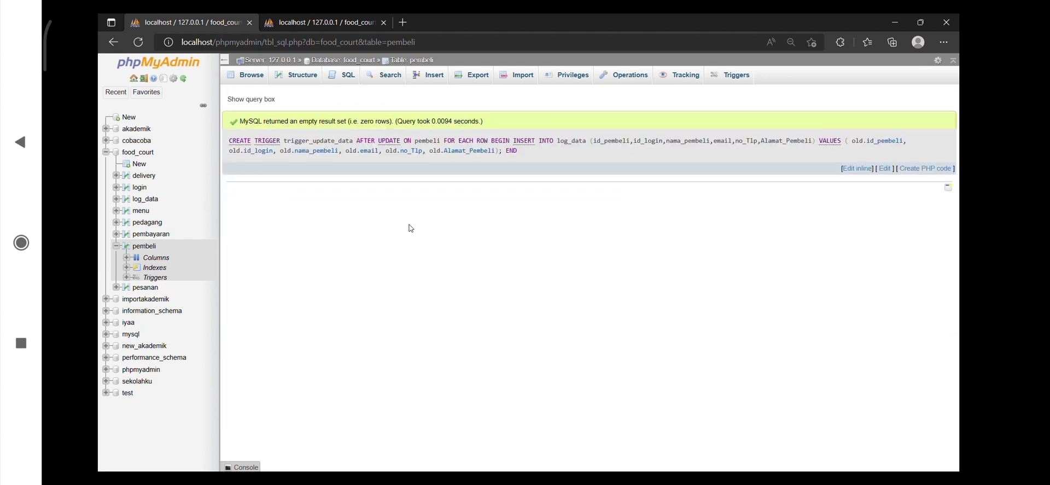
Run an UPDATE on pembeli that changes the last buyer's no_Tlp phone number, and show the log_data rows
click(147, 247)
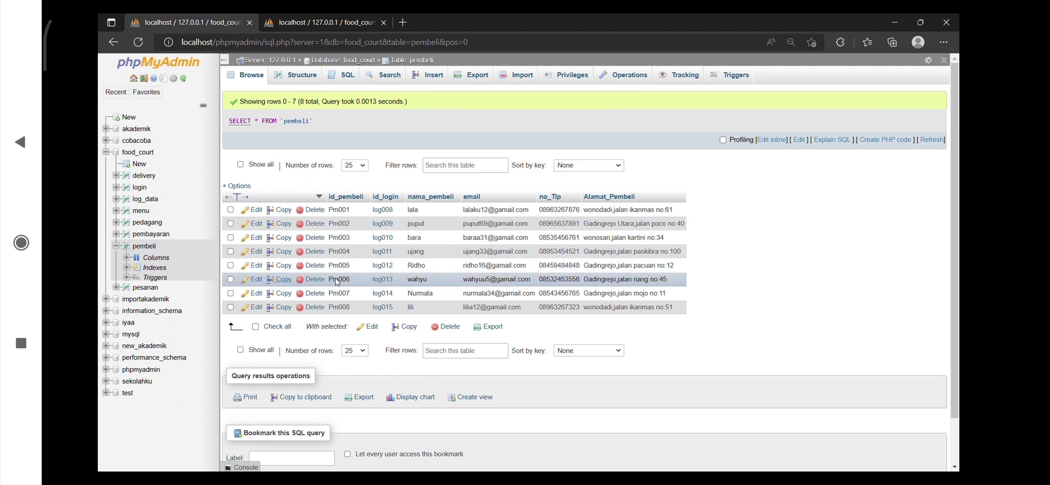
click(345, 76)
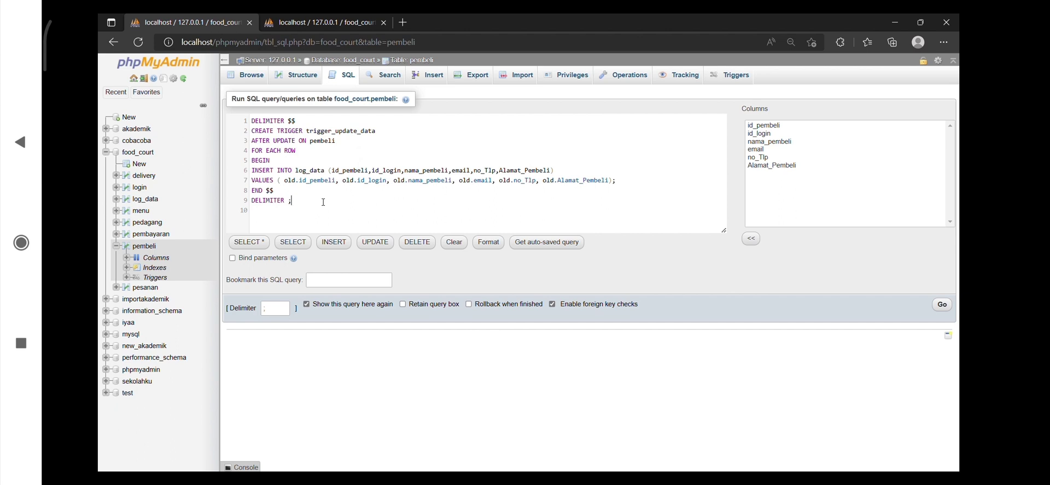
key(alt+Left)
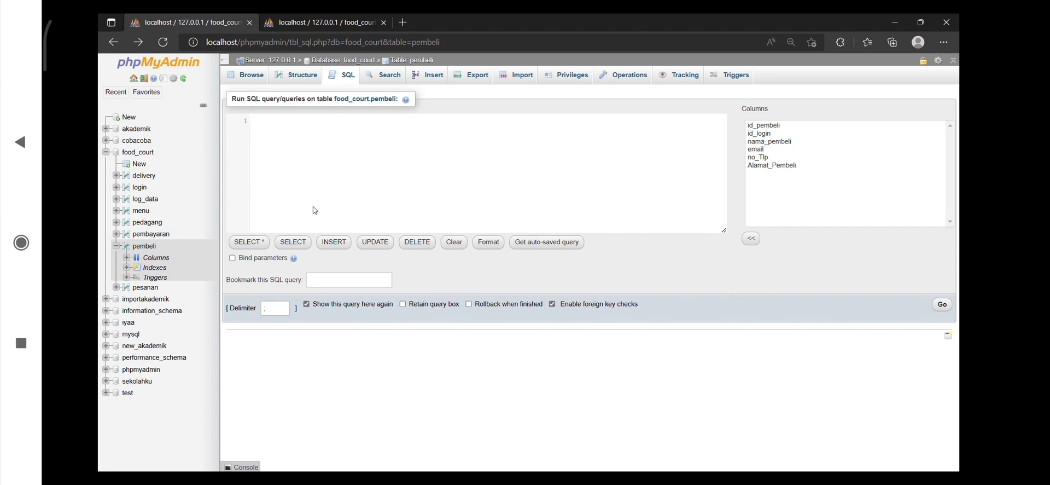
key(ctrl+v)
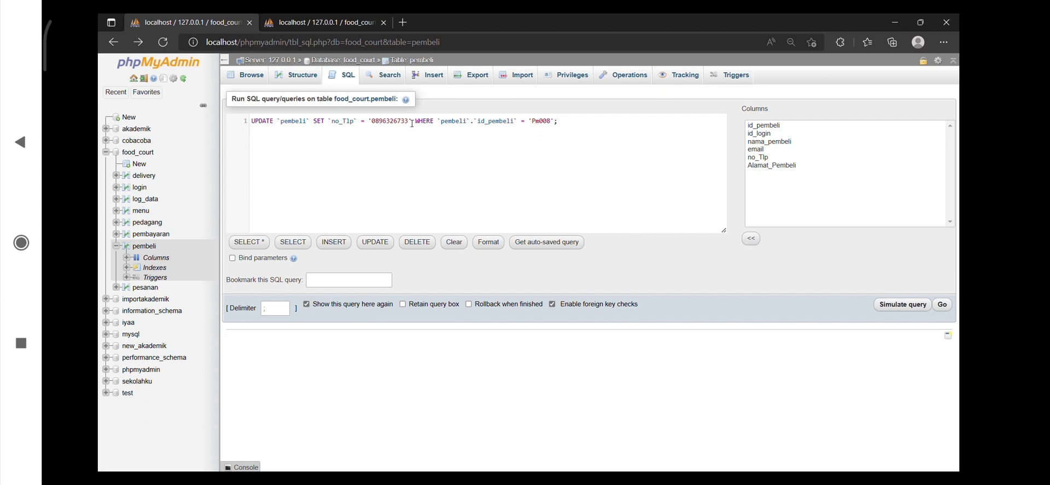
key(BackSpace)
key(BackSpace)
text(45)
click(945, 306)
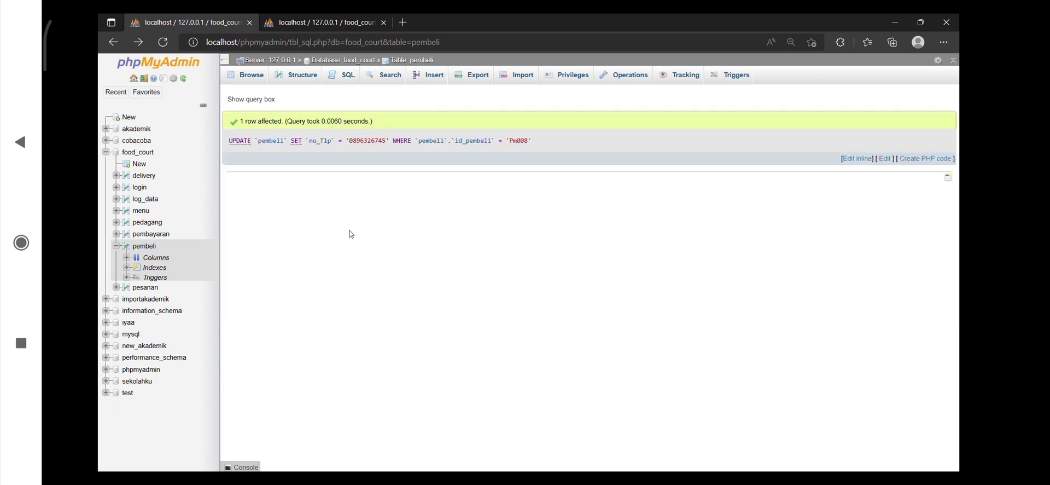
click(155, 202)
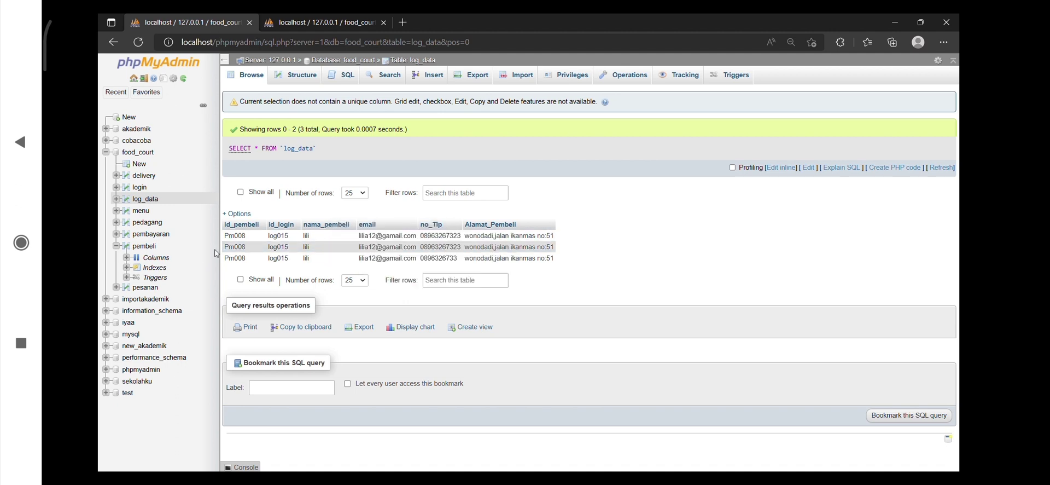
Create trigger_delete_data on pembeli, firing AFTER DELETE and inserting the old values of all six columns into log_data
click(144, 246)
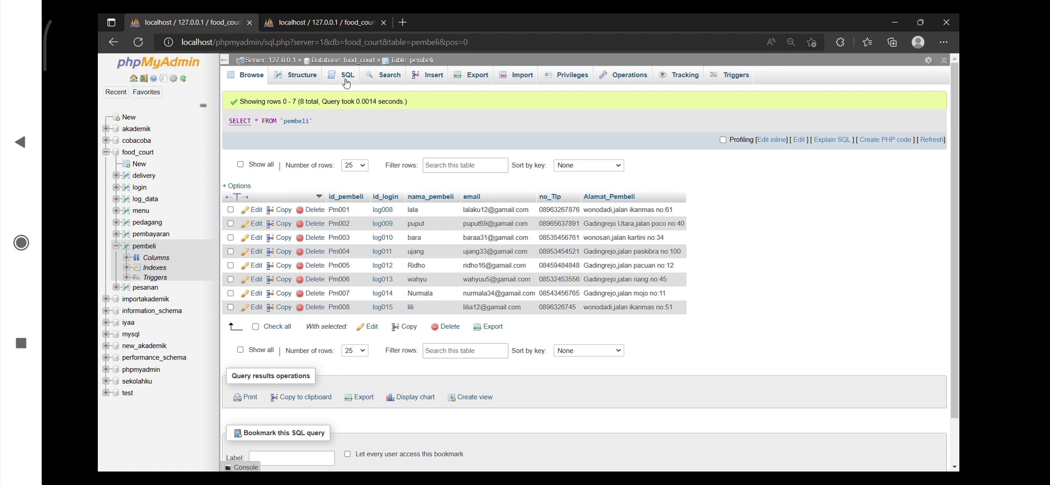
click(347, 82)
key(ctrl+a)
key(BackSpace)
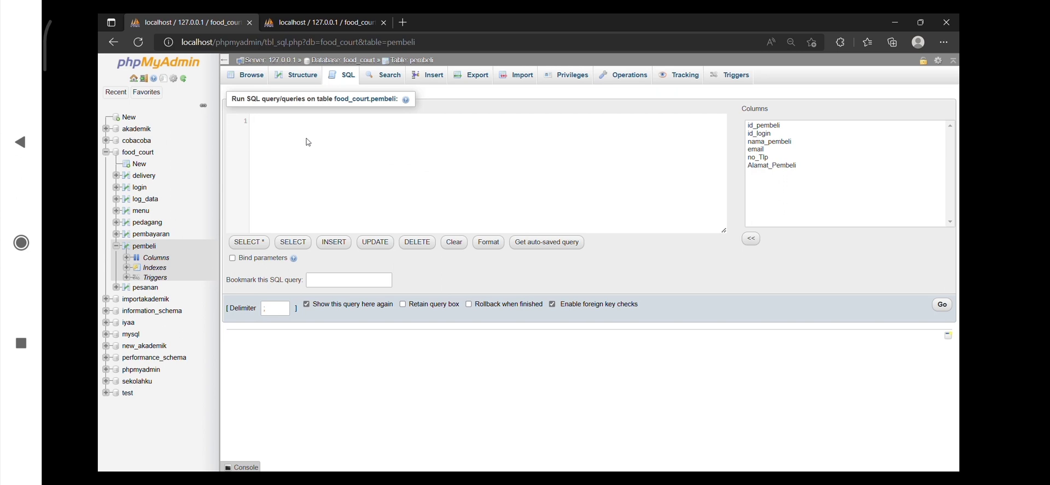
text(DELIMITER $$ CREATE TRIGGER trigger_delete_data AFTER DELETE ON pembeli FOR EACH ROW BEGIN INSERT INTO log_data (id_pembeli,id_login,nama_pembeli,email,no_Tlp,Alamat_Pembeli) VALUES ( old.id_pembeli, old.id_login, old.nama_pembeli, old.email, old.no_Tlp, old.Alamat_Pembeli); END $$ DELIMITER ;)
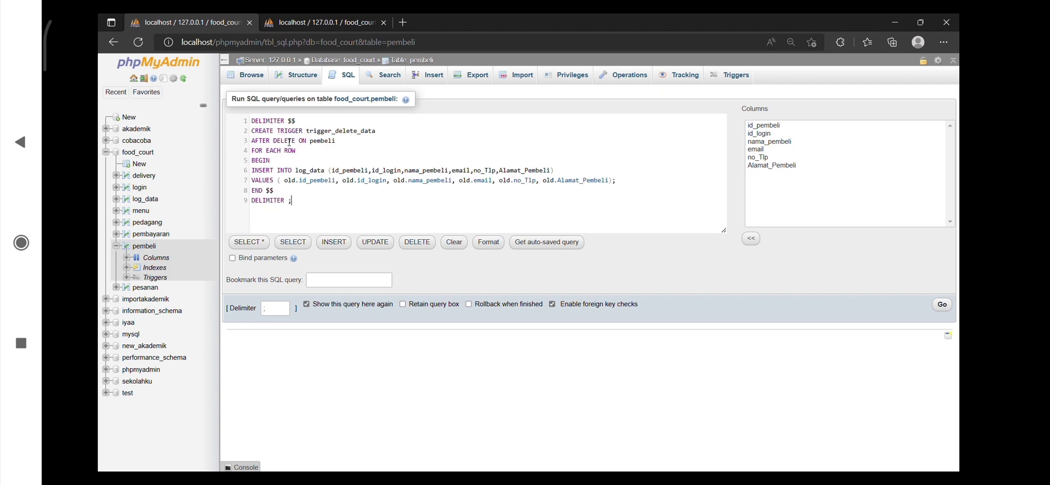
click(948, 309)
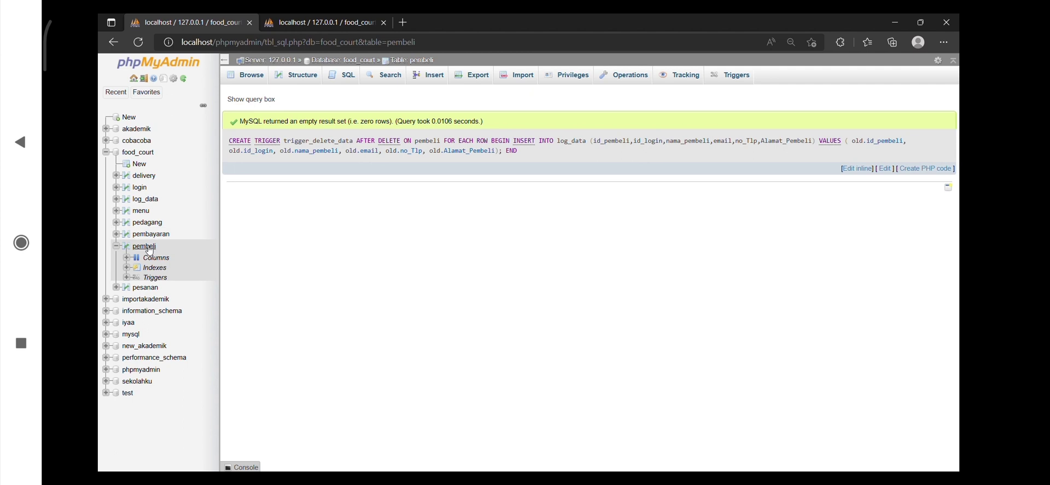
Delete the last buyer from pembeli by running a DELETE query on its id_pembeli, and show the pembeli rows
click(244, 76)
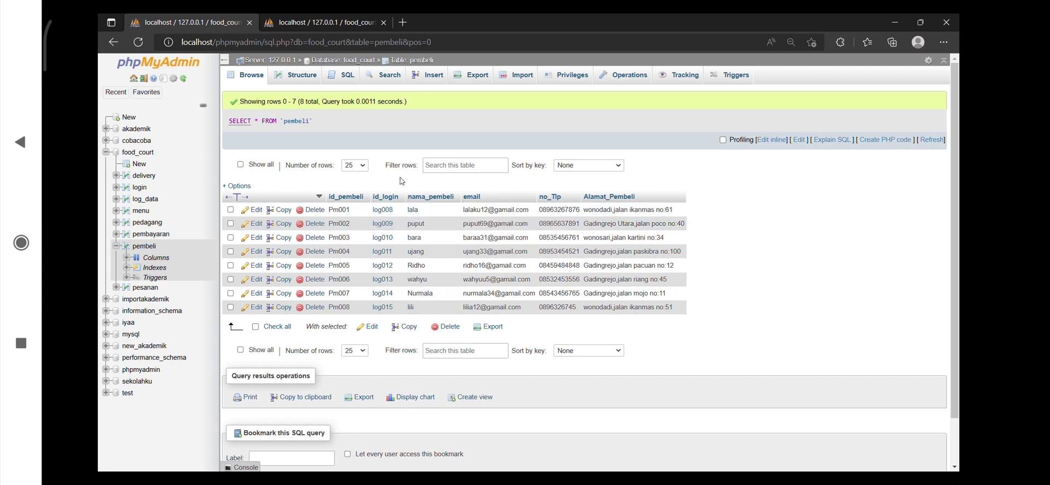
click(354, 84)
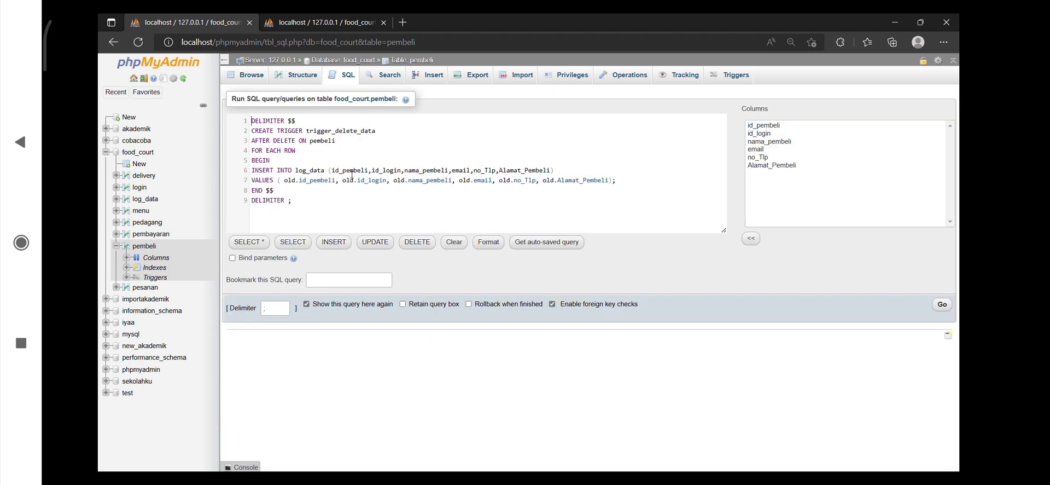
key(ctrl+a)
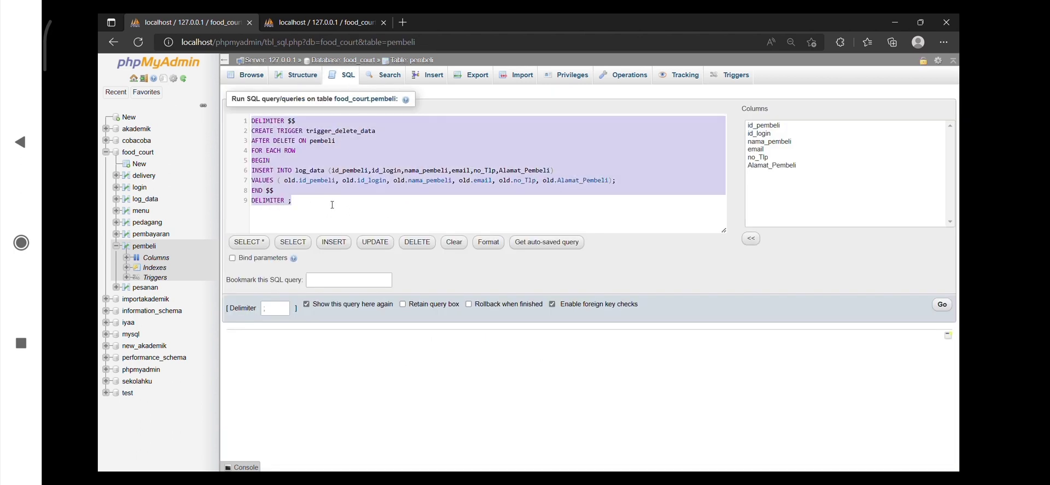
key(BackSpace)
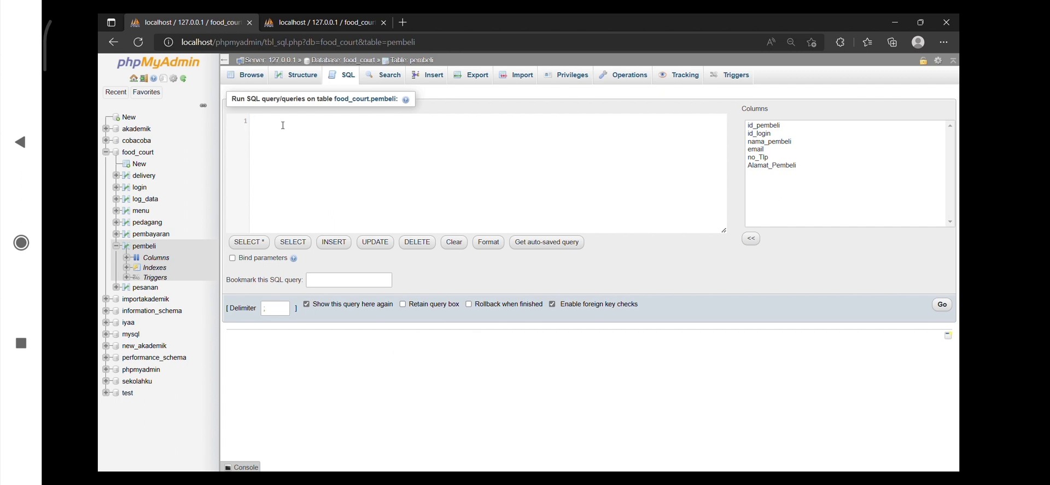
text(DELETE FROM `pembeli` WHERE `pembeli`.`id_pembeli` = 'Pm008';)
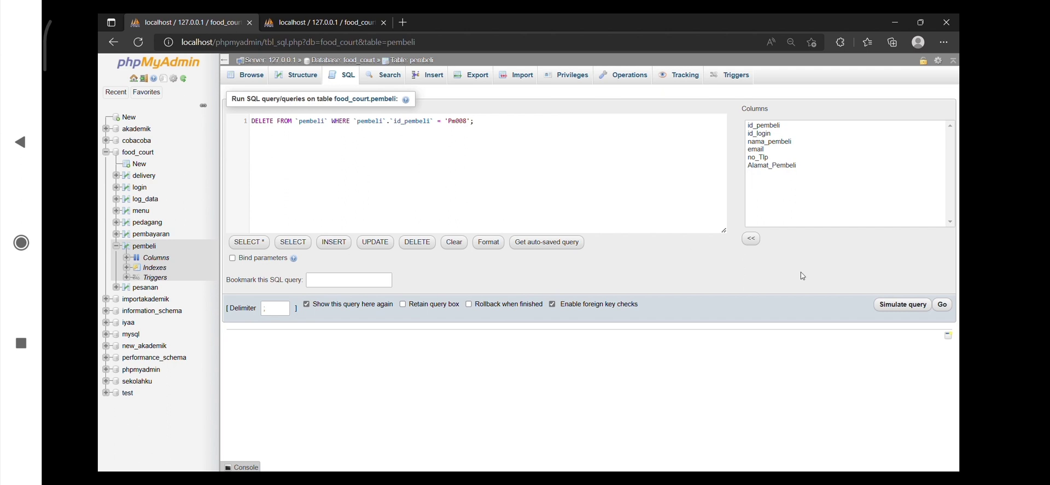
click(944, 305)
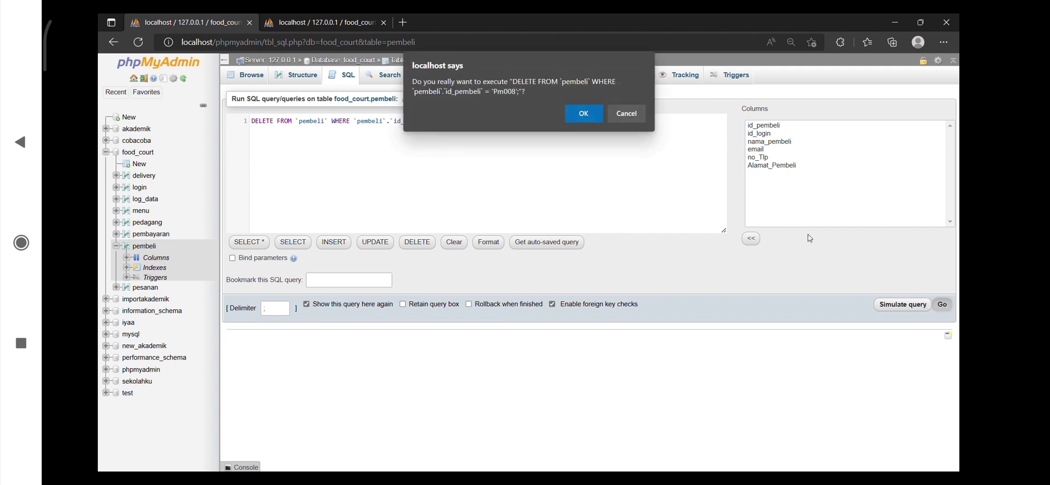
click(584, 115)
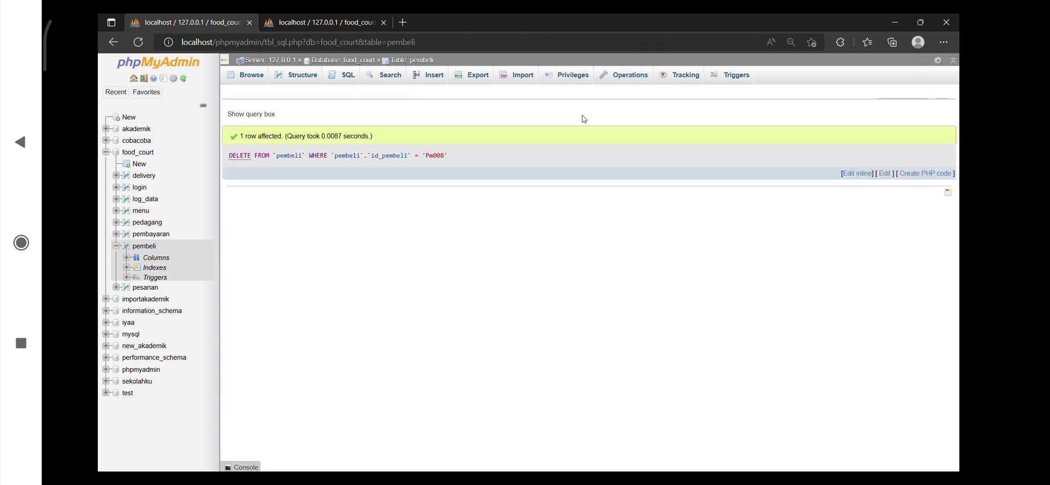
click(246, 75)
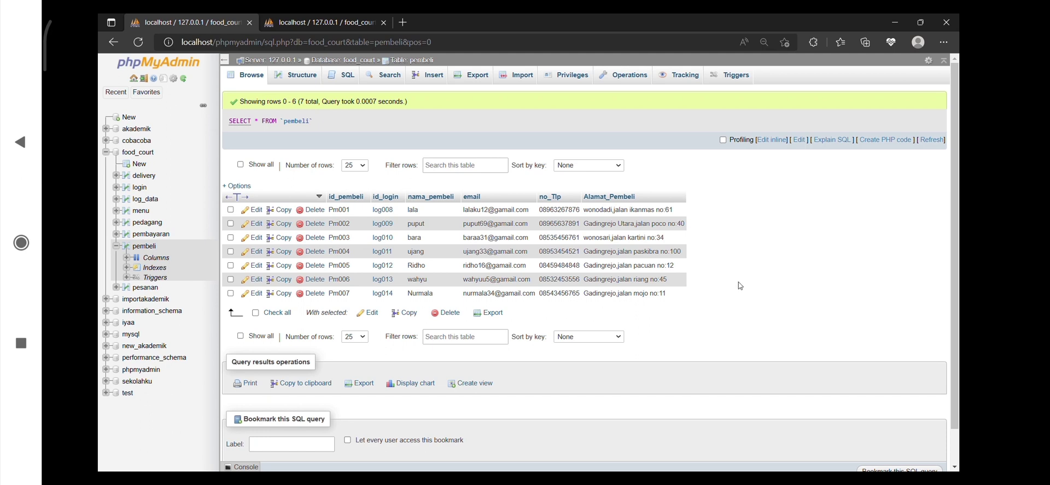
Create view_pembeli from pembeli left-joined with menu and pesanan, selecting nama_pembeli, nama_makanan, jumlah_pesanan, email, no_Tlp and Alamat_Pembeli, and list the database's views
click(349, 81)
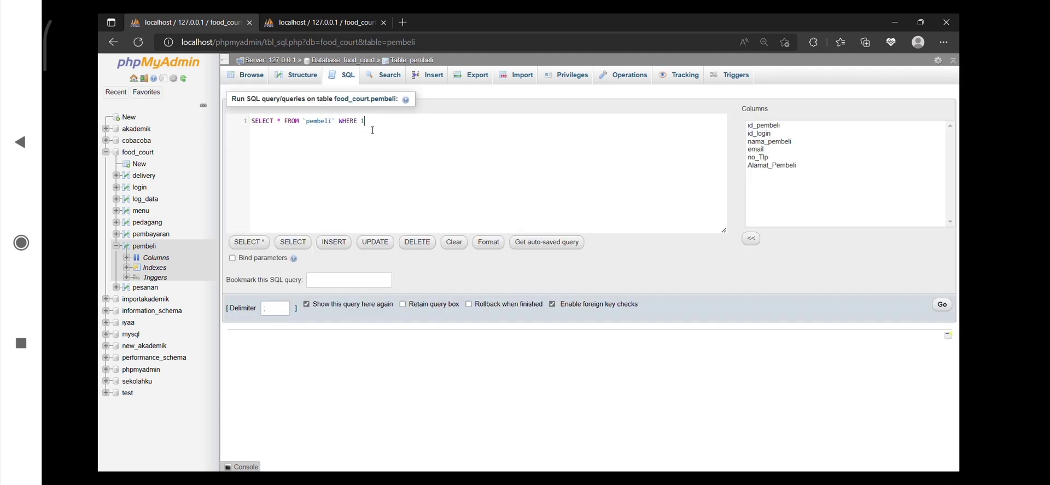
key(ctrl+a)
key(BackSpace)
text(CREATE view view_pembeli AS SELECT a.nama_pembeli,b.nama_makanan,c.jumlah_pesanan,a.email, a.no_Tlp,a.Alamat_Pembeli FROM pembeli a LEFT JOIN menu b ON b.id_pembeli = a.id_pembeli LEFT JOIN pesanan c ON c.id_menu = b.id_menu)
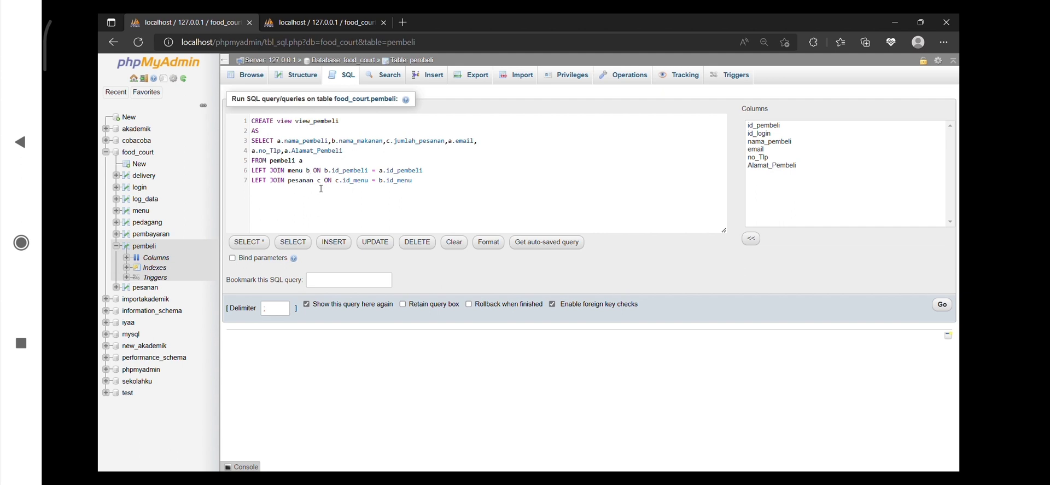
click(942, 305)
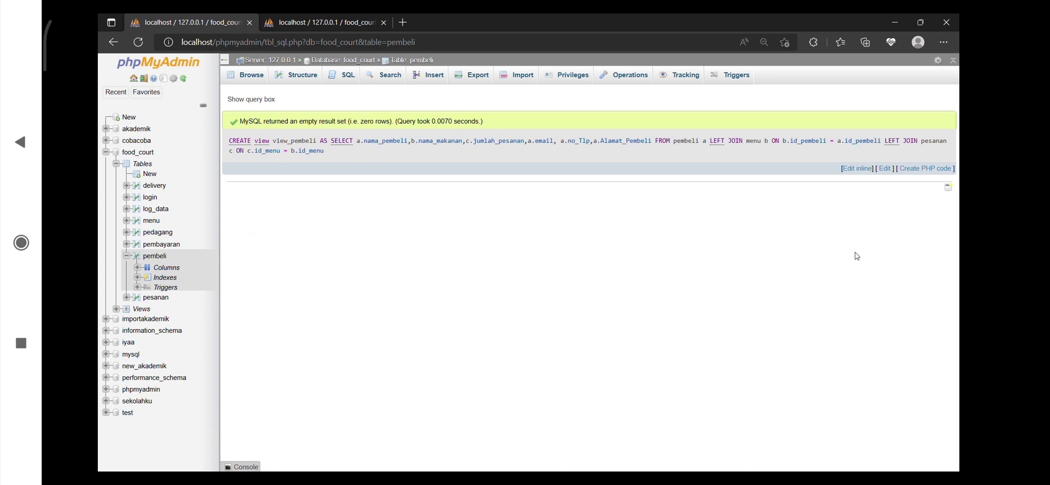
click(187, 82)
click(246, 81)
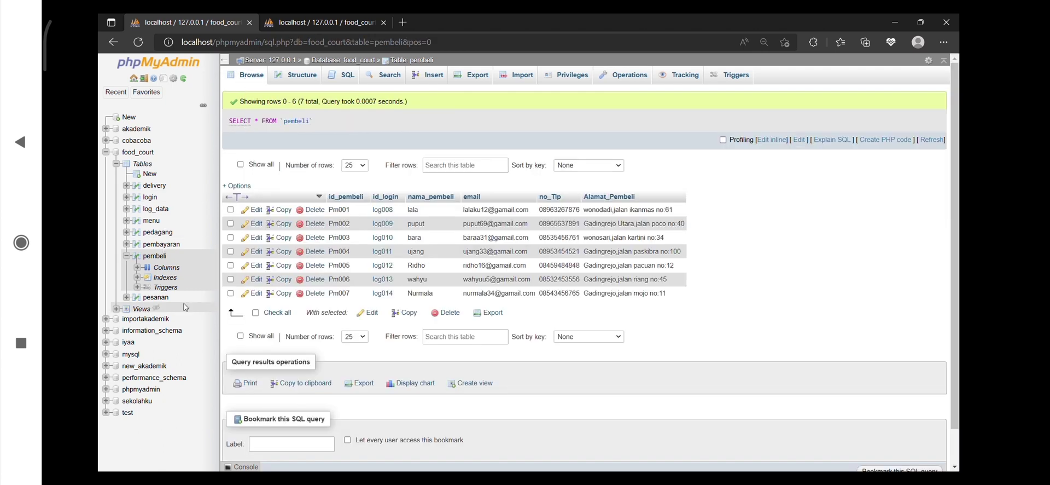
click(142, 310)
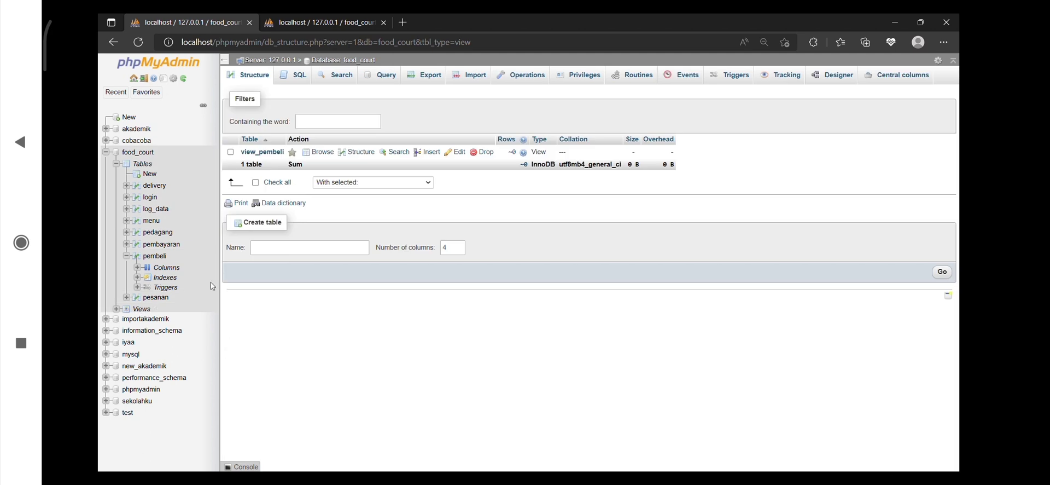
Select all columns from view_pembeli where nama_pembeli equals the first buyer's name, and show the pembeli rows
click(305, 82)
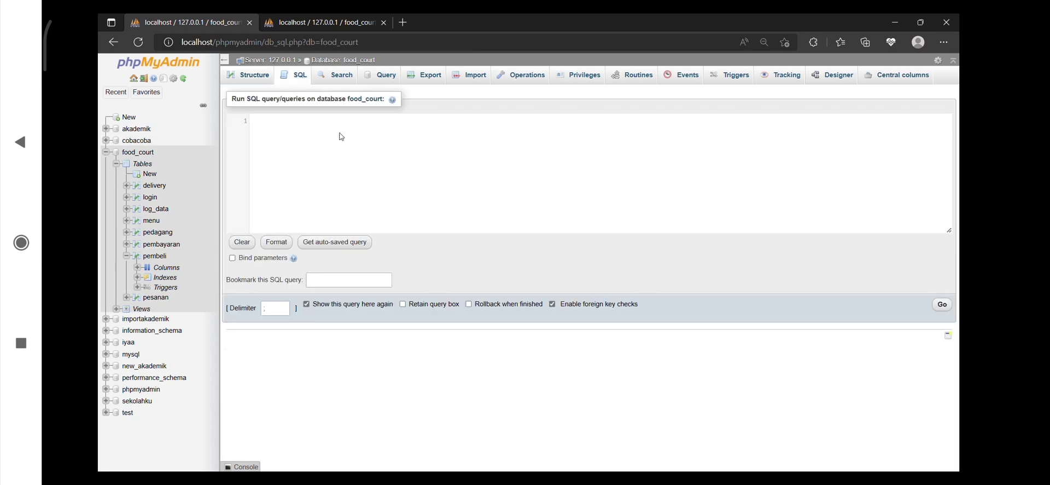
text(s)
key(Return)
text(* f)
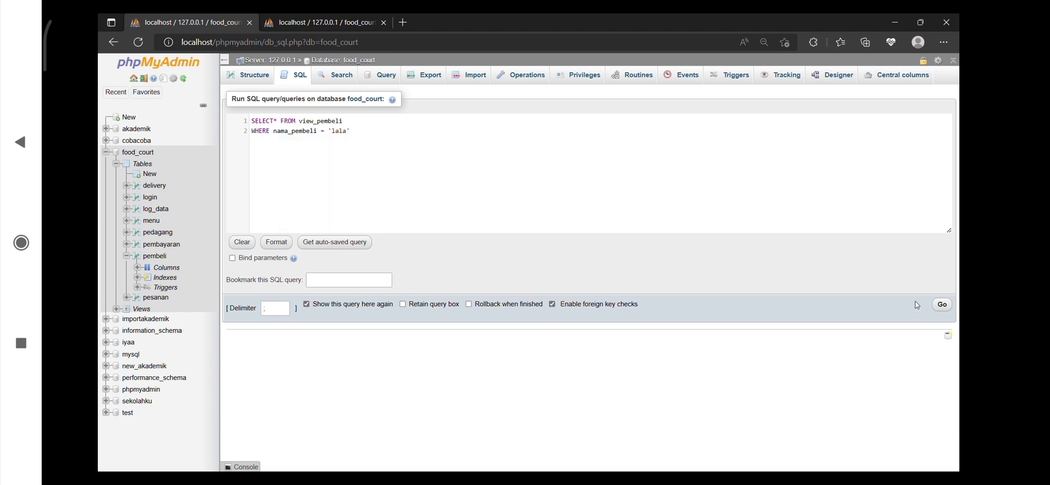
click(948, 309)
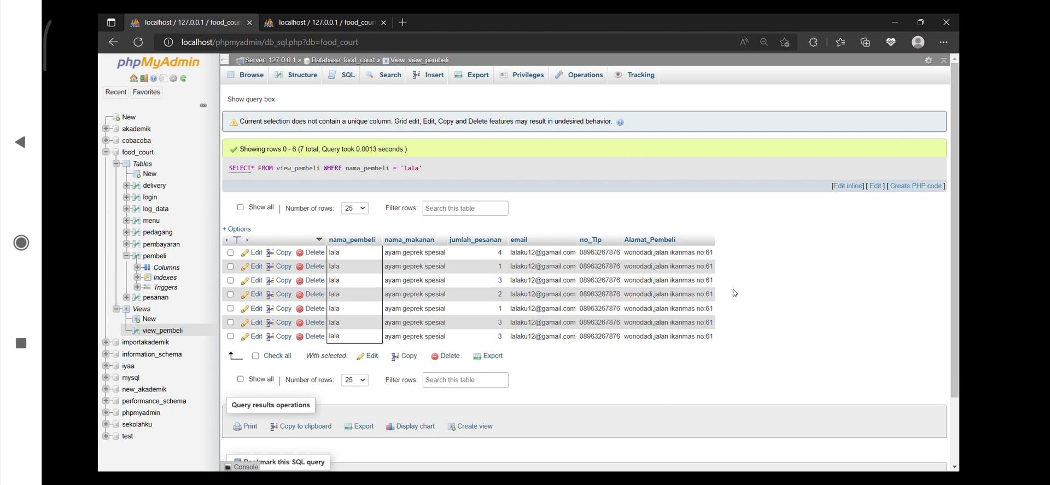
click(163, 257)
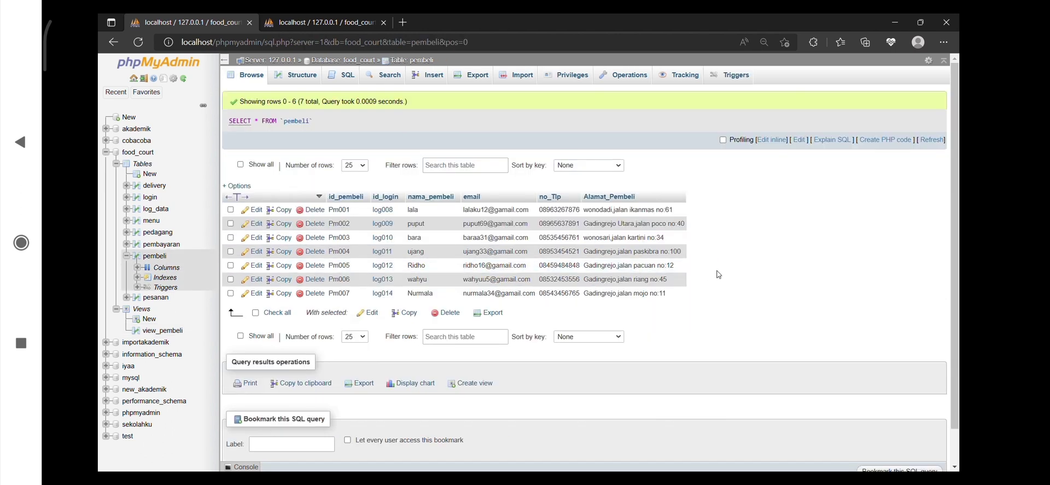
Create the function jumlah_terjual that takes nomor_menu varchar(11) and returns the int count of menu rows with that id_menu, and list the functions
key(ctrl+w)
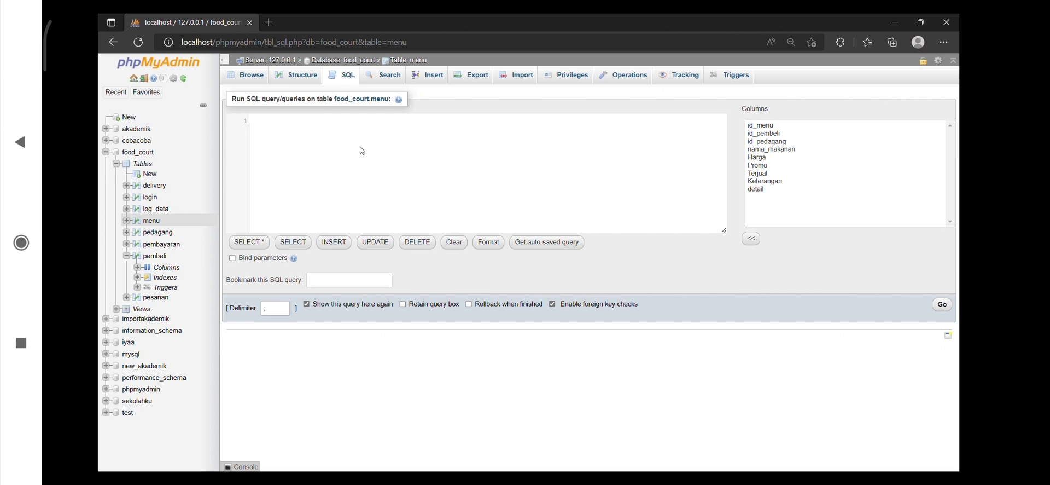
text(DELIMITER $$ CREATE FUNCTION jumlah_terjual (nomor_menu varchar (11)) RETURNS int DETERMINISTIC  BEGIN     DECLARE jml int;     SELECT COUNT(*) AS jml_men INTO jml     FROM menu     WHERE id_menu = nomor_menu; RETURN jml; END$$)
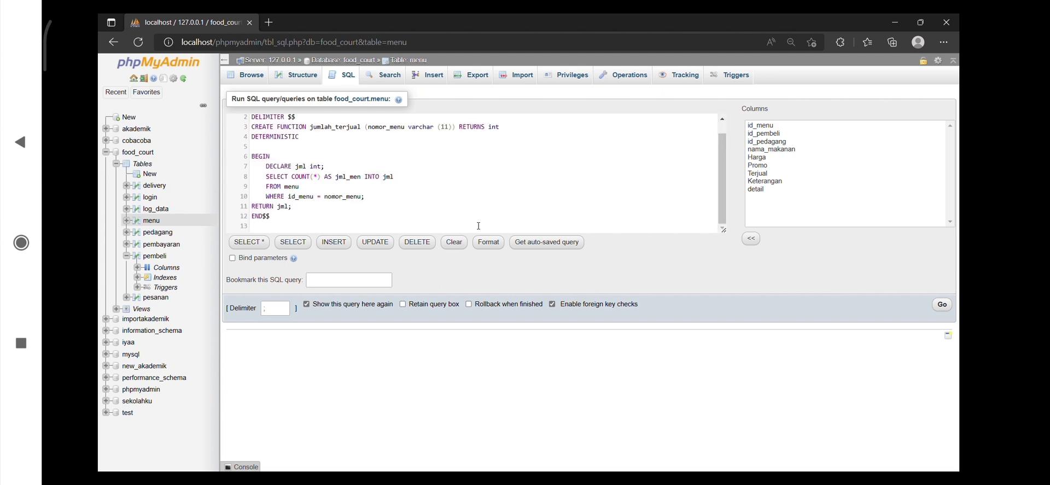
click(942, 307)
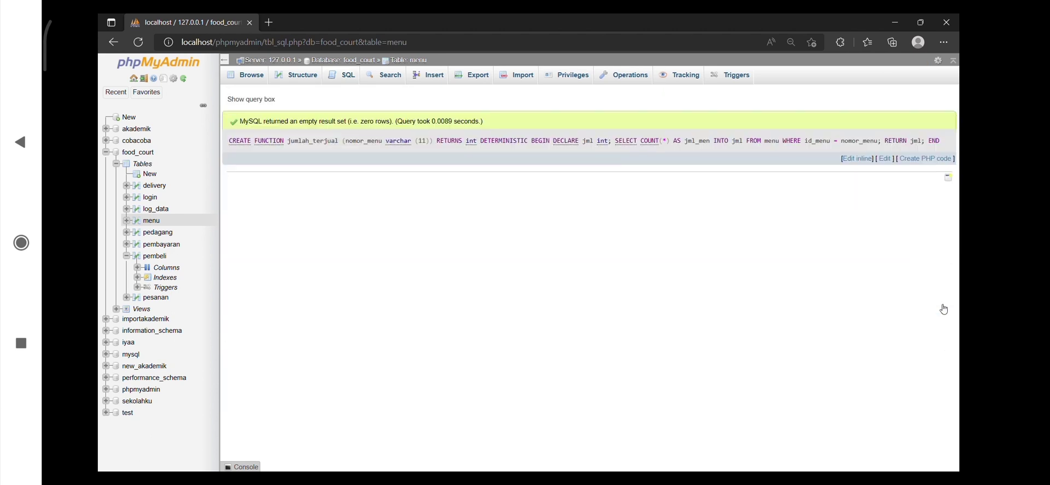
click(254, 83)
click(185, 80)
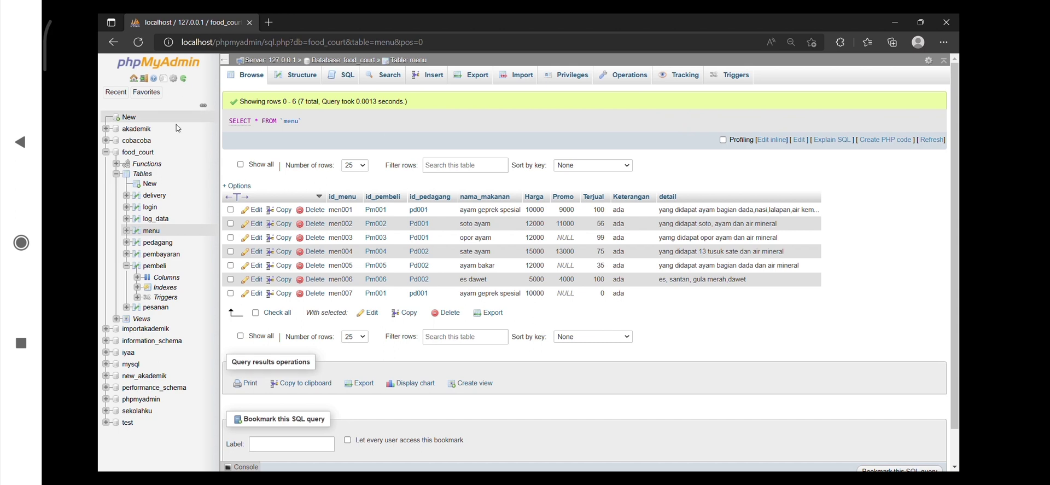
click(158, 168)
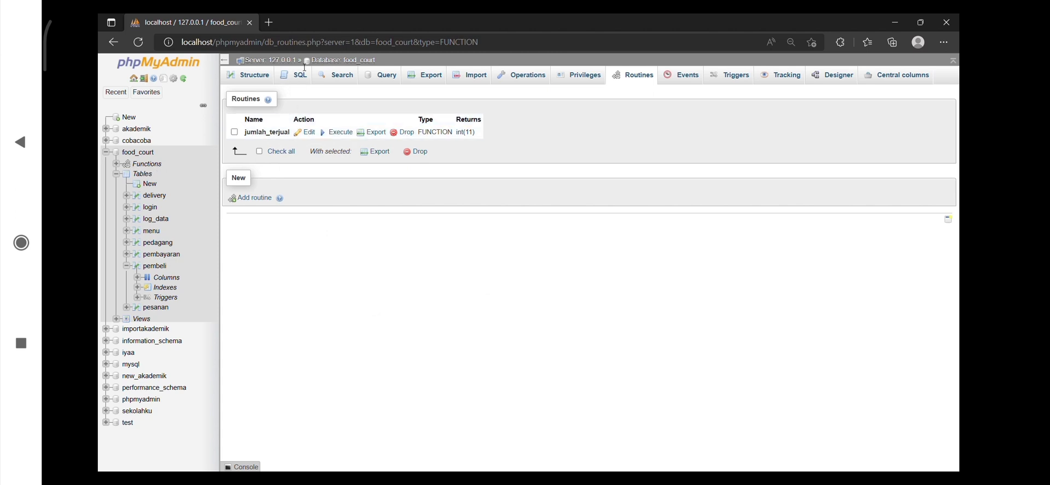
Run SELECT jumlah_terjual('men007') on food_court, and show the rows of the menu table
click(304, 73)
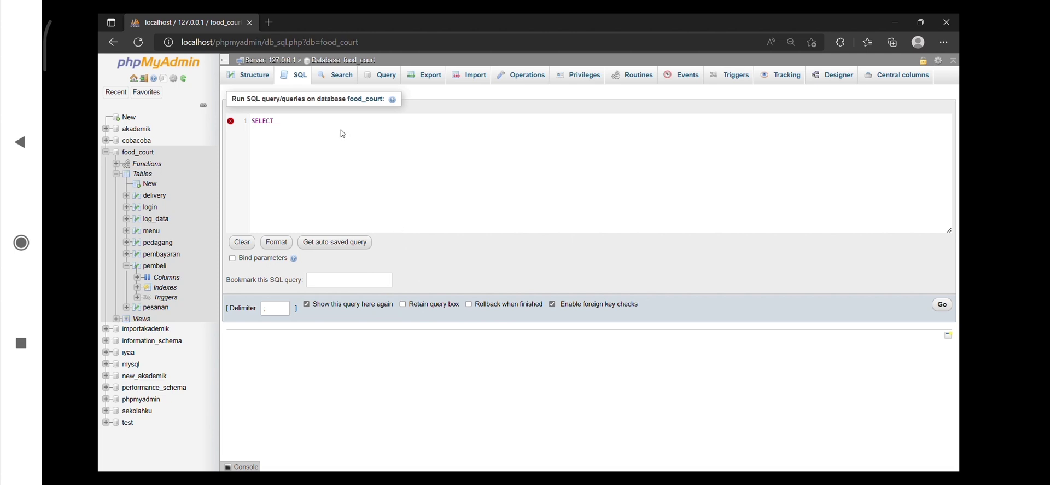
text(jumlah_terjual('men007)
click(945, 304)
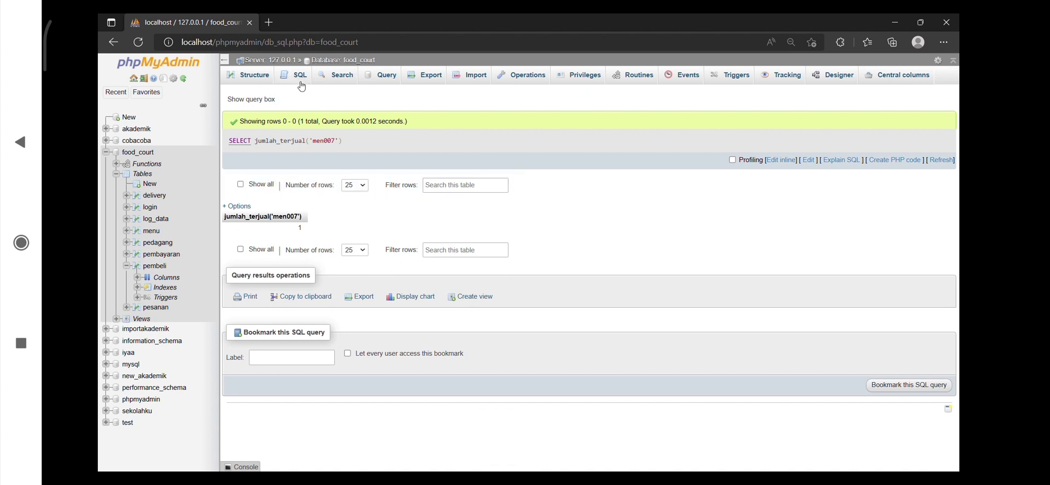
click(155, 232)
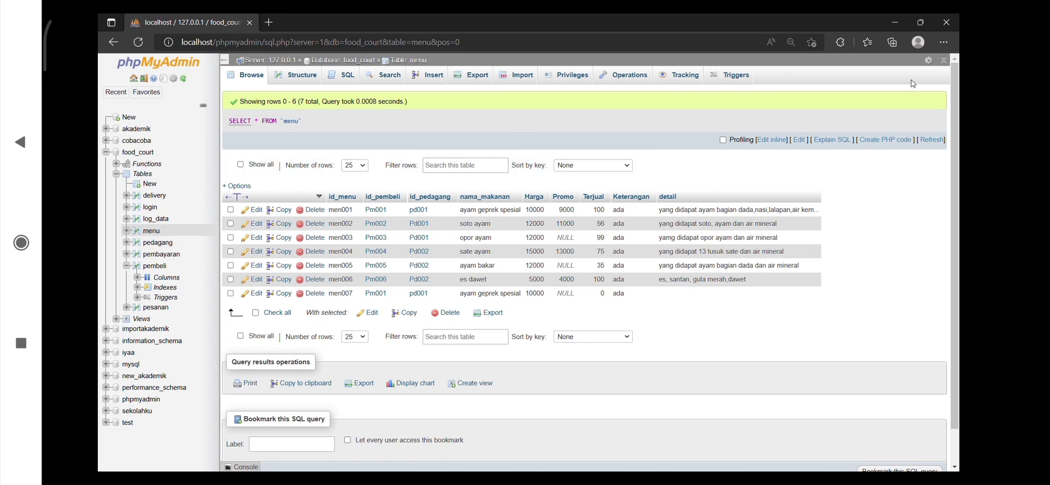
Create the procedure insert_dataMenu with six varchar parameters that inserts id_menu, id_pembeli, id_pedagang, nama_makanan, Harga and Keterangan into menu, and list the procedures
click(342, 76)
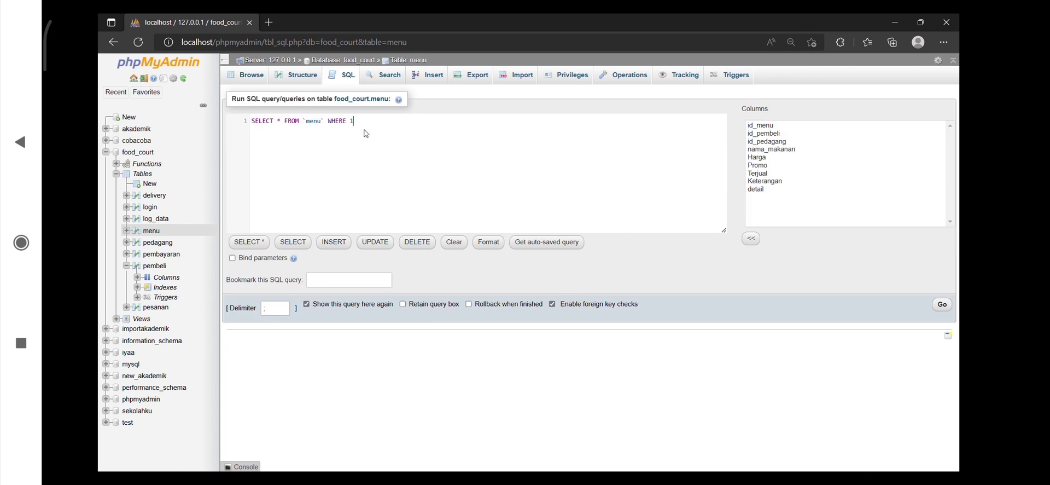
key(ctrl+a)
key(BackSpace)
key(alt+Tab)
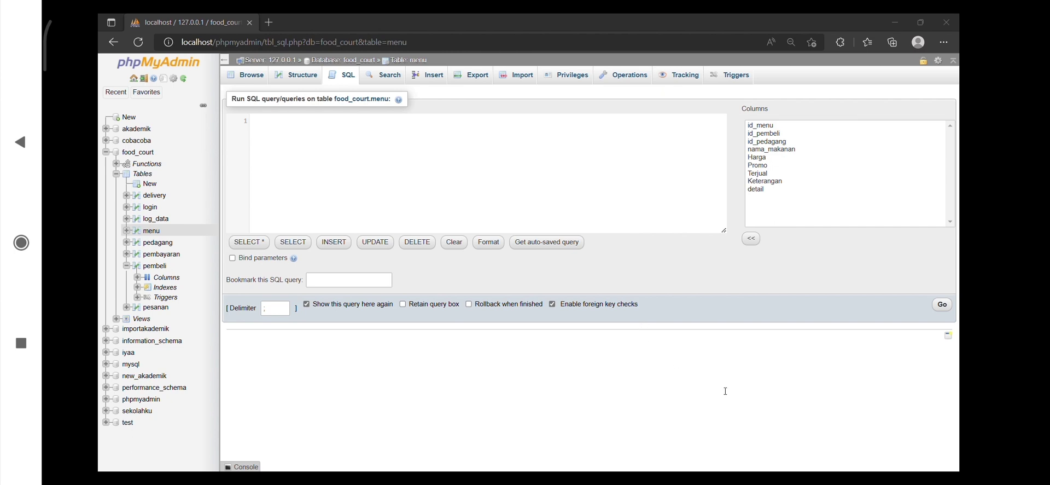
click(429, 189)
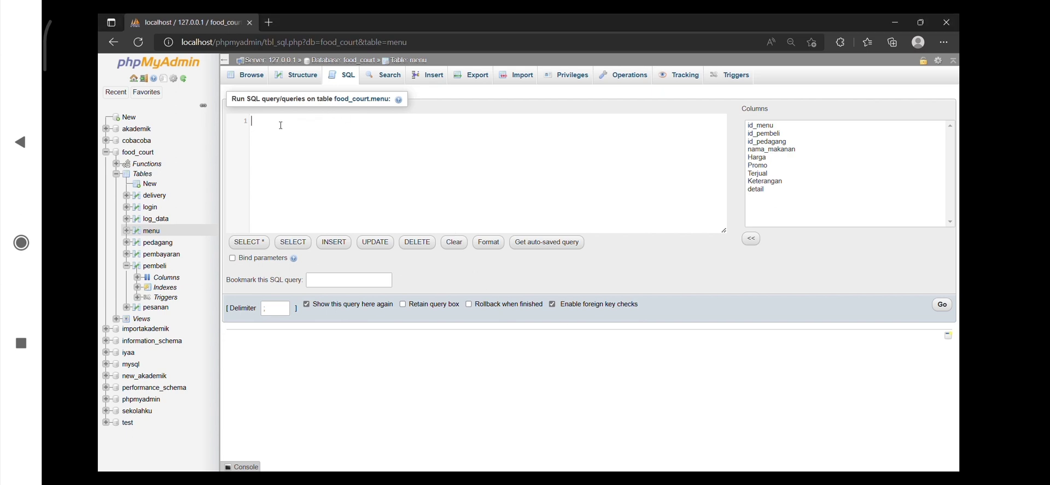
text(DELIMITER $$ CREATE PROCEDURE insert_dataMenu (kode_menu varchar(11),kode_pembeli varchar(11),kode_pedagang varchar(11), namaMakanan varchar(50), hargaMakanan varchar(11), StatusMakanan varchar(10))  BEGIN INSERT INTO menu (id_menu,id_pembeli,id_pedagang,nama_makanan,Harga,Keterangan) VALUES (kode_menu,kode_pembeli,kode_pedagang,namaMakanan,hargaMakanan,StatusMakanan); END$$)
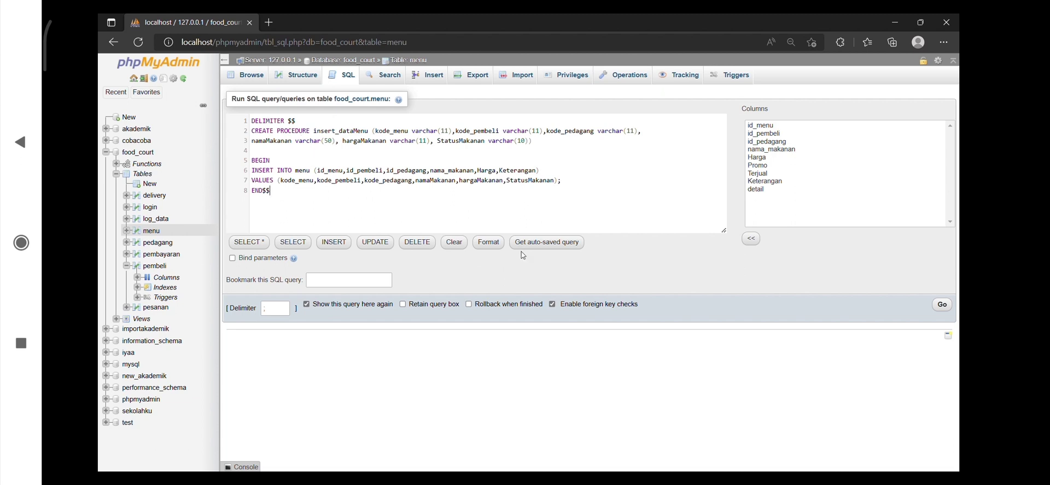
click(944, 310)
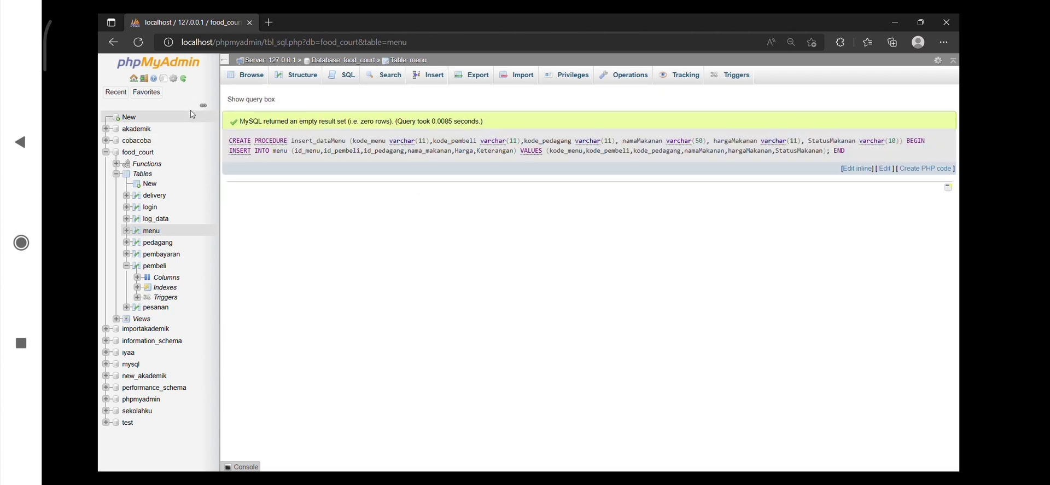
click(187, 80)
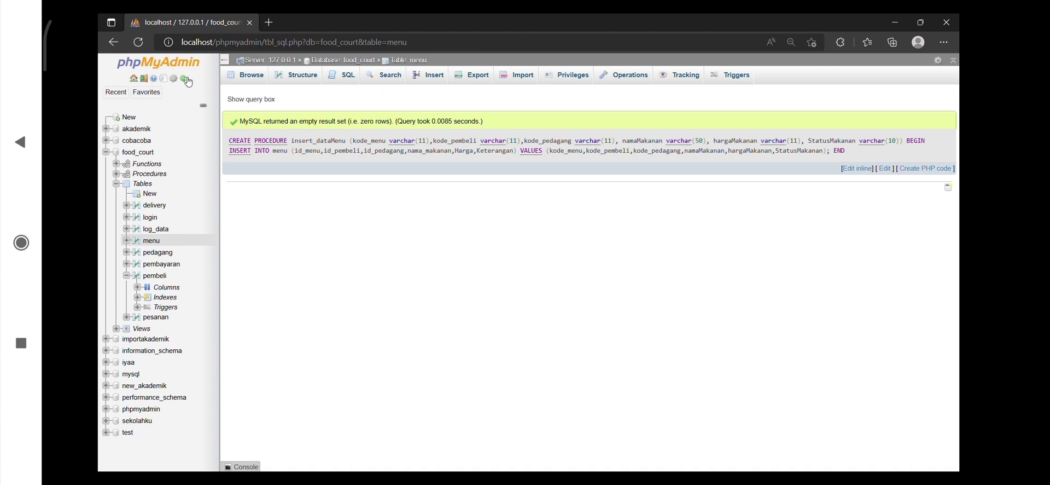
click(152, 175)
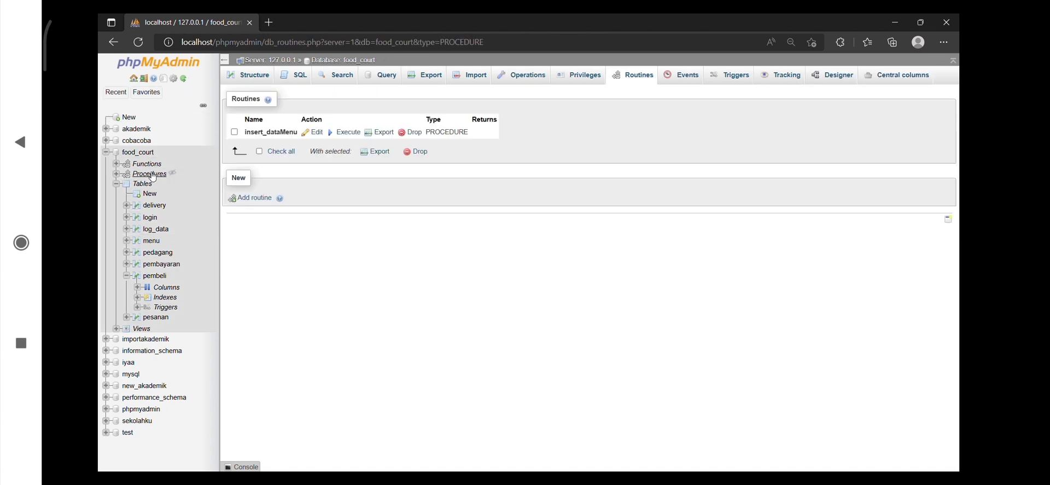
Call insert_datamenu with 'men008', the first buyer's ID, 'pd001', 'ayam geprek spesial', '10000' and 'ada'
click(301, 78)
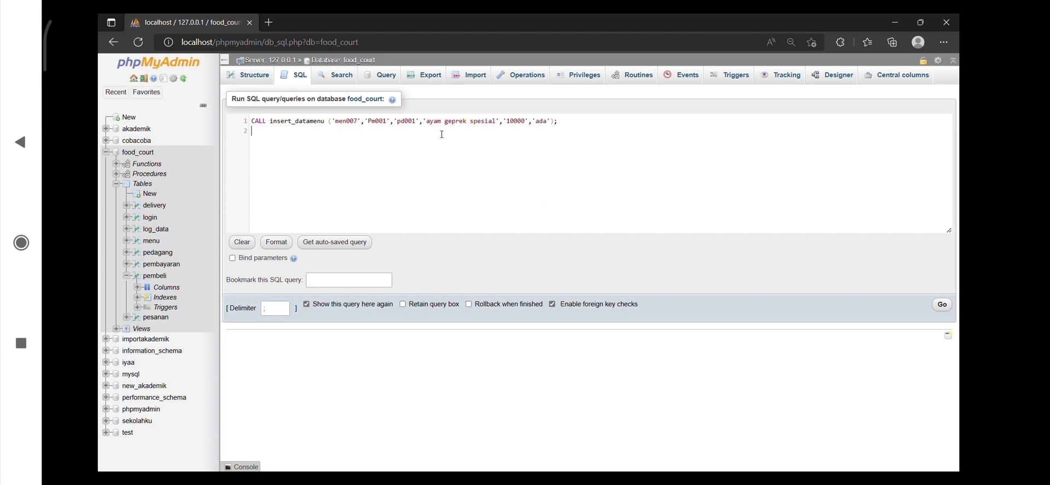
click(943, 305)
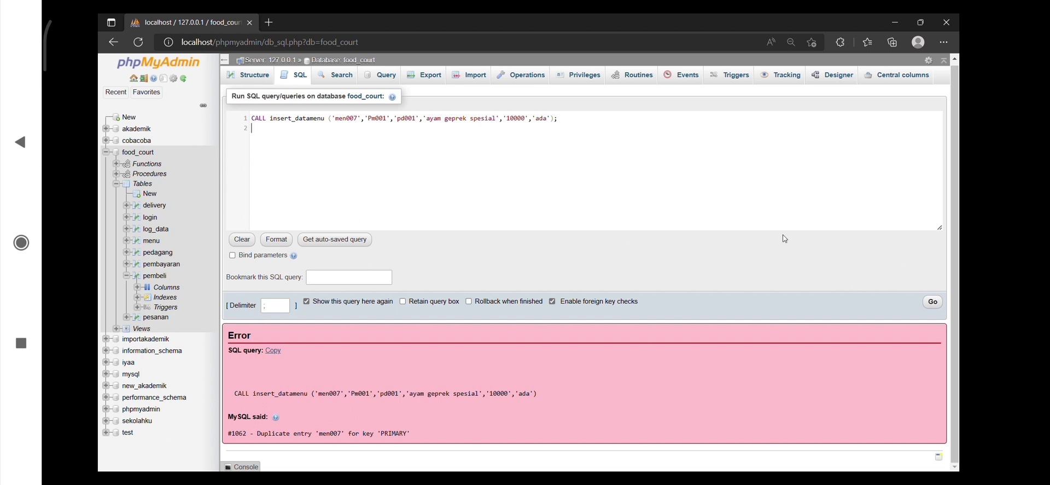
click(363, 121)
key(BackSpace)
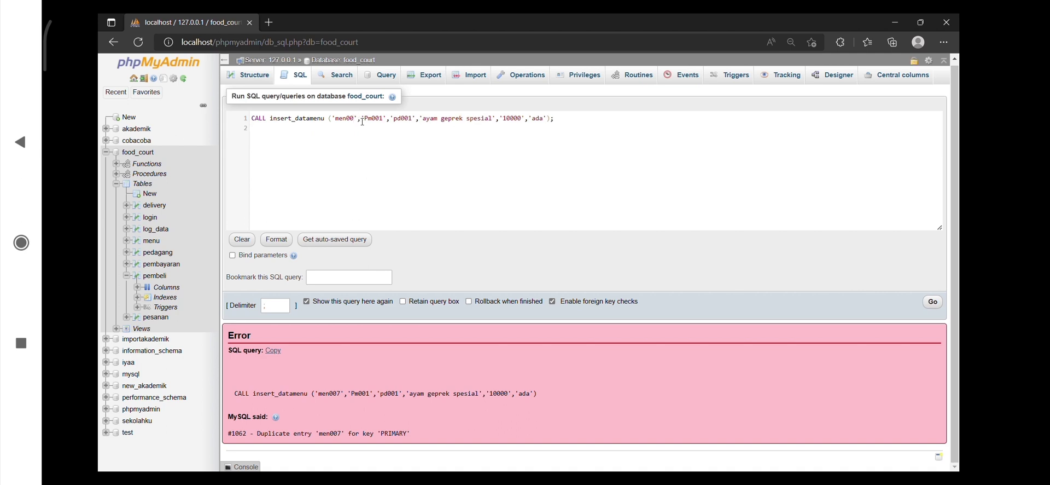
text(8)
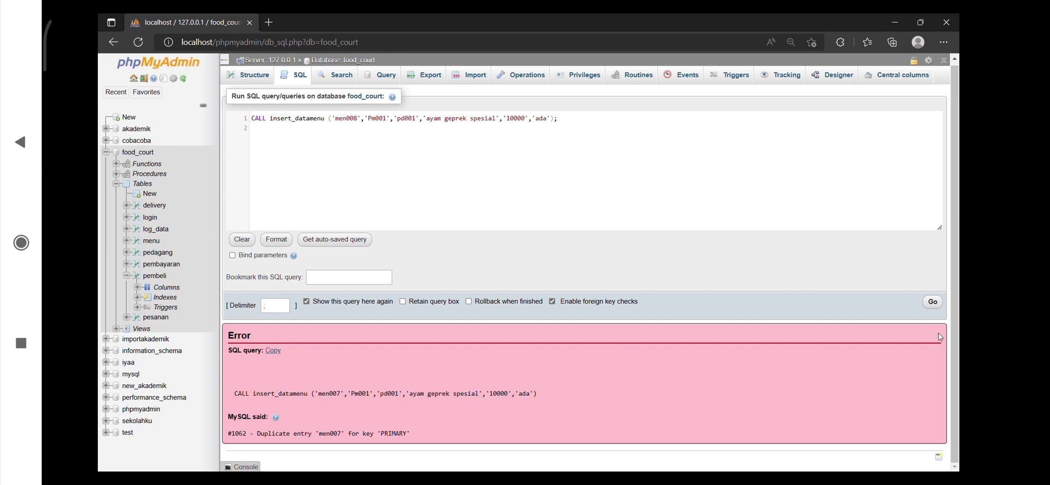
click(940, 304)
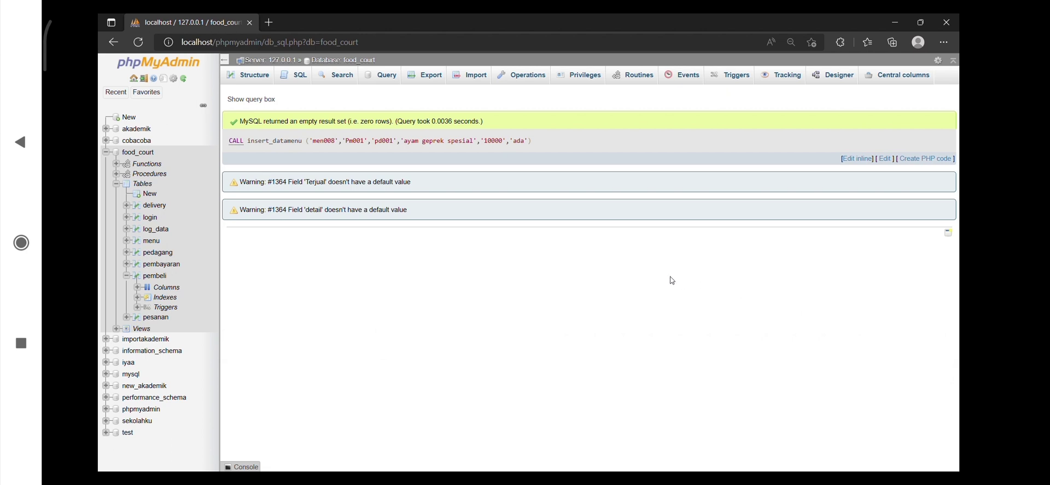
Show the rows of pembeli and of menu, and close the browser
click(156, 276)
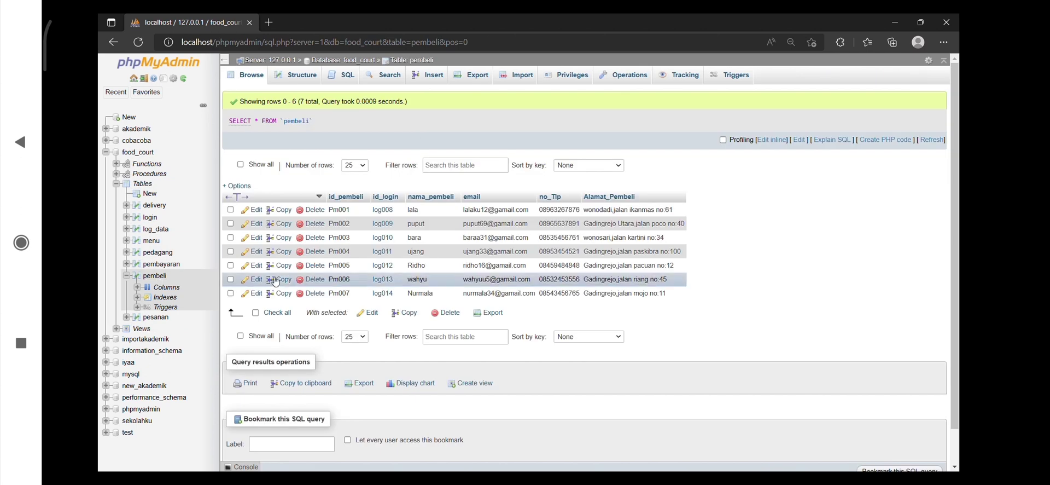
click(154, 241)
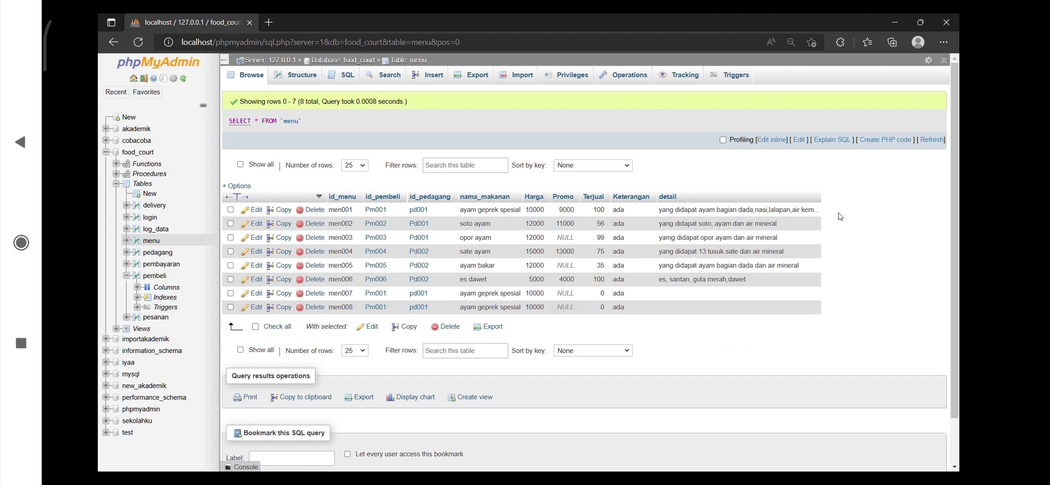
click(952, 28)
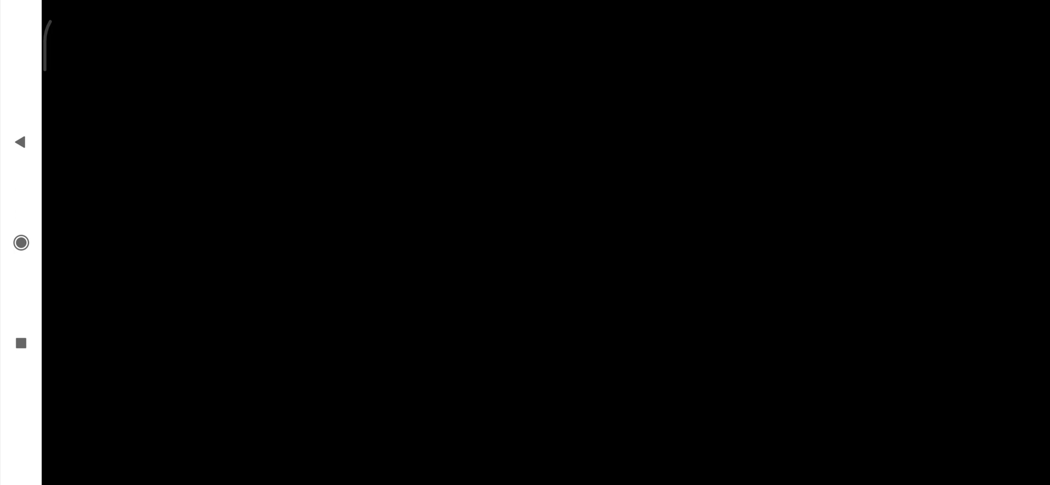